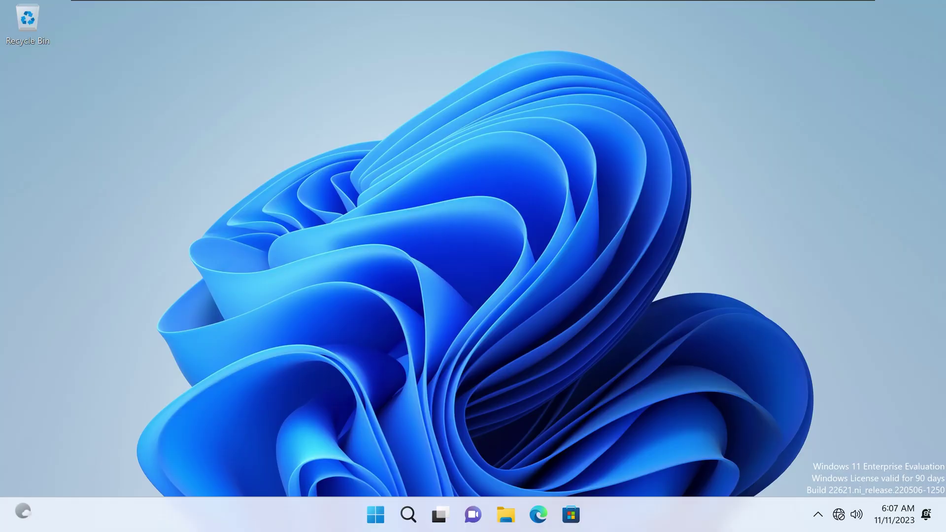
- Open Virus & threat protection settings to show real-time, cloud-delivered and tamper protection off
left_click(376, 516)
type("v")
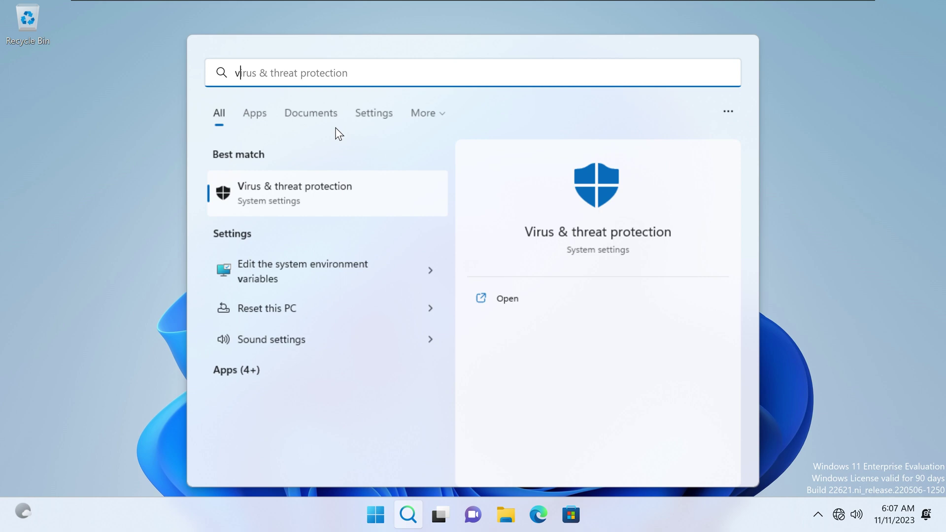
left_click(318, 197)
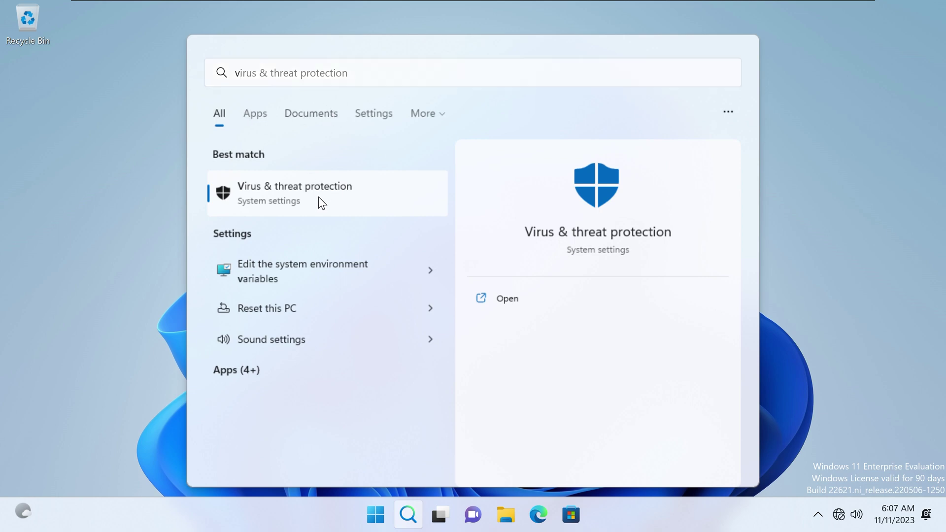
scroll(153, 290, "down", 5)
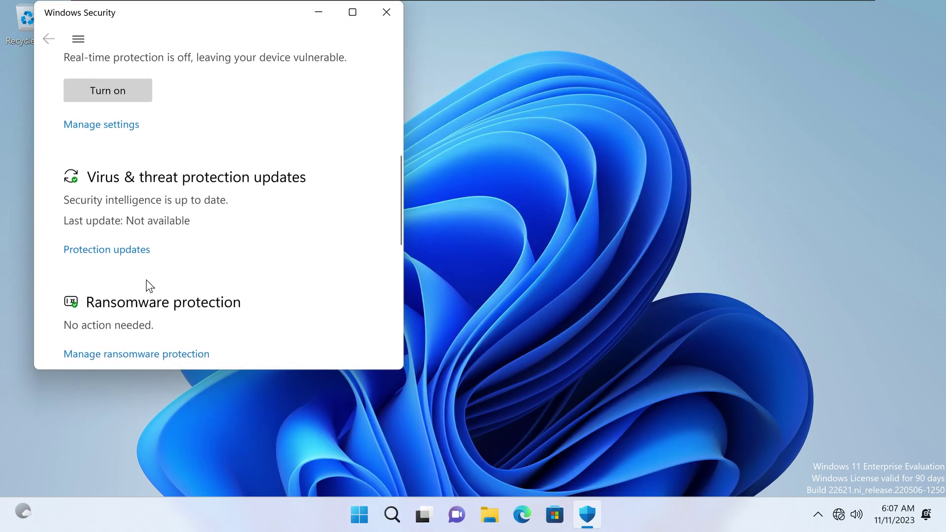
left_click(115, 132)
scroll(313, 148, "down", 5)
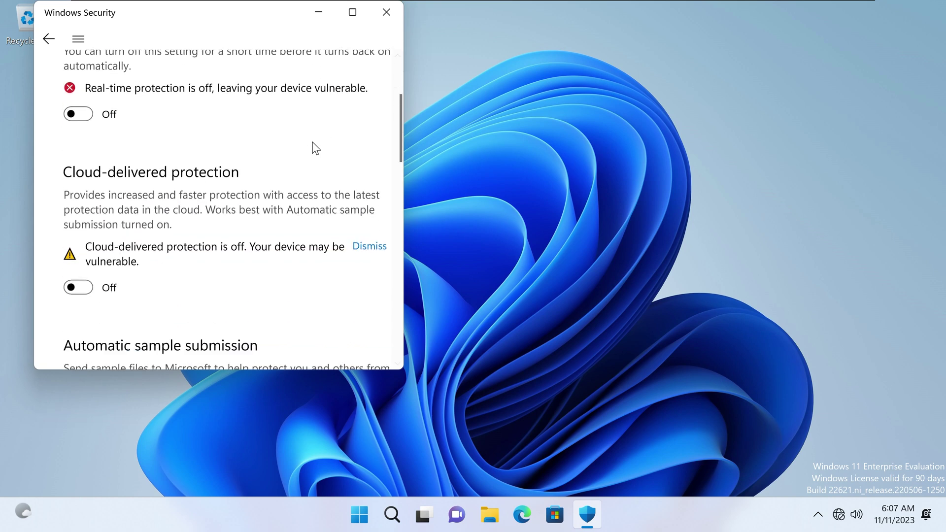
scroll(315, 148, "down", 6)
scroll(325, 123, "up", 10)
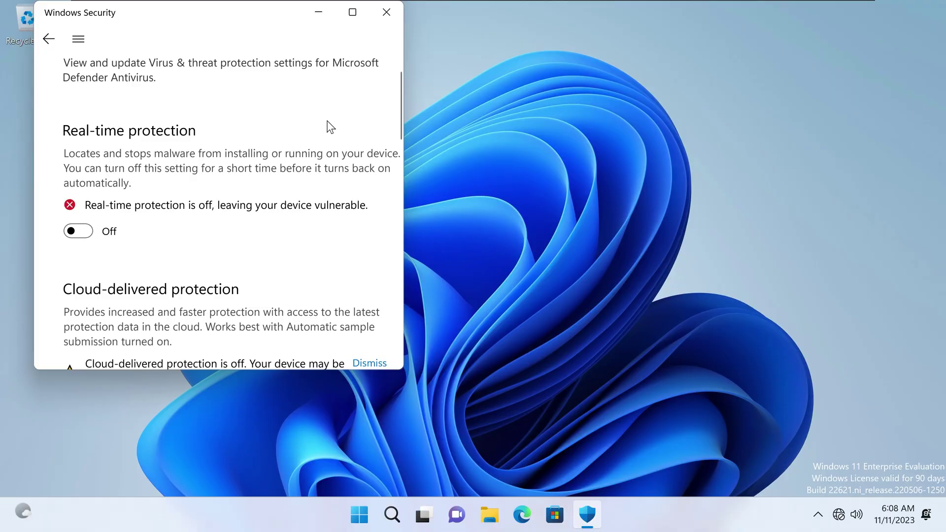
- Scroll the Virus & threat protection settings page up and back down
scroll(363, 181, "up", 1)
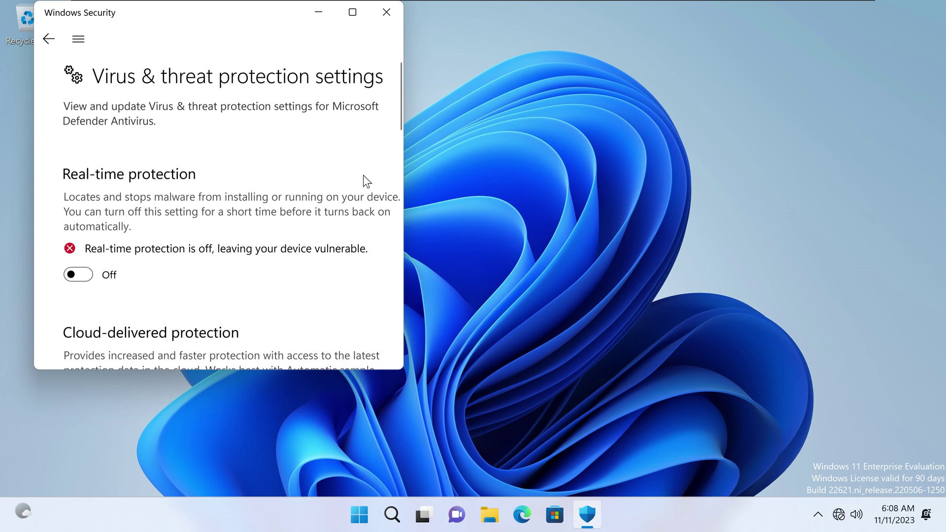
scroll(364, 185, "down", 8)
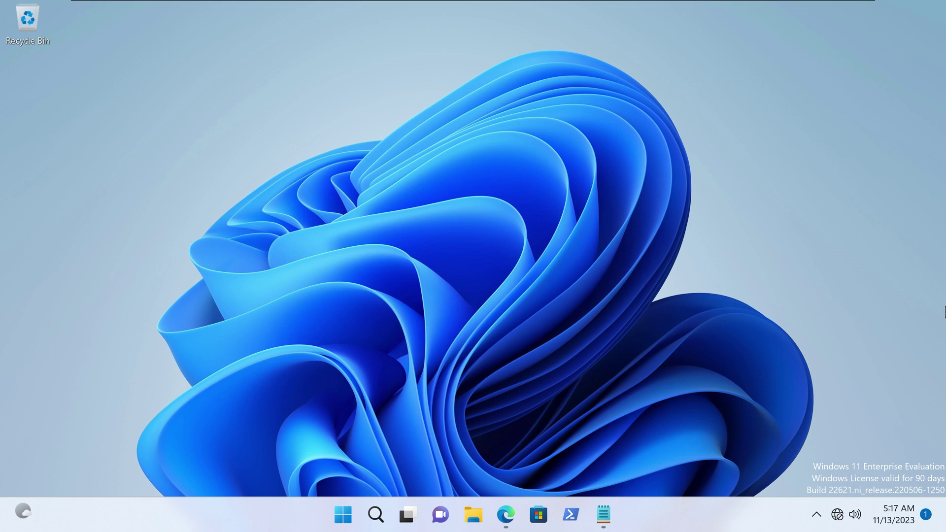
- Enter gpedit.msc in the Run dialog in place of cmd, using the autocomplete suggestion
key("super+r")
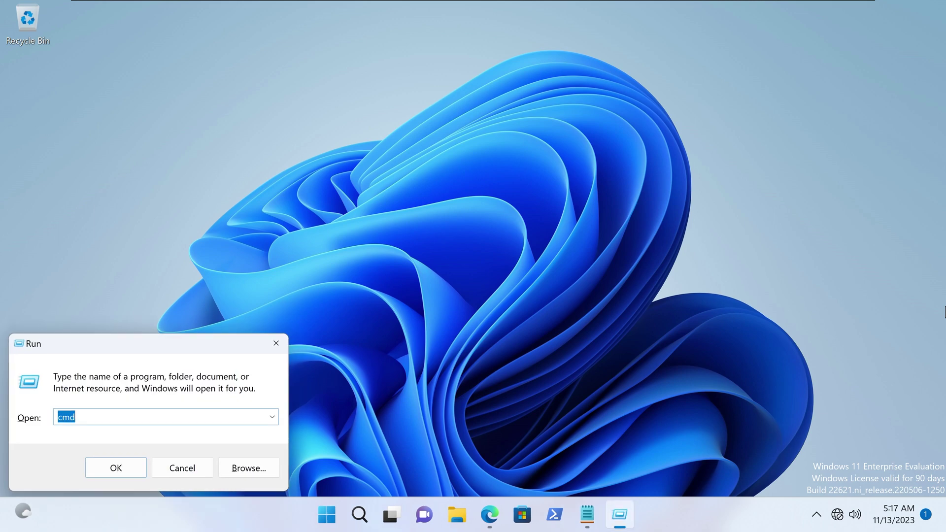
type("gpedit")
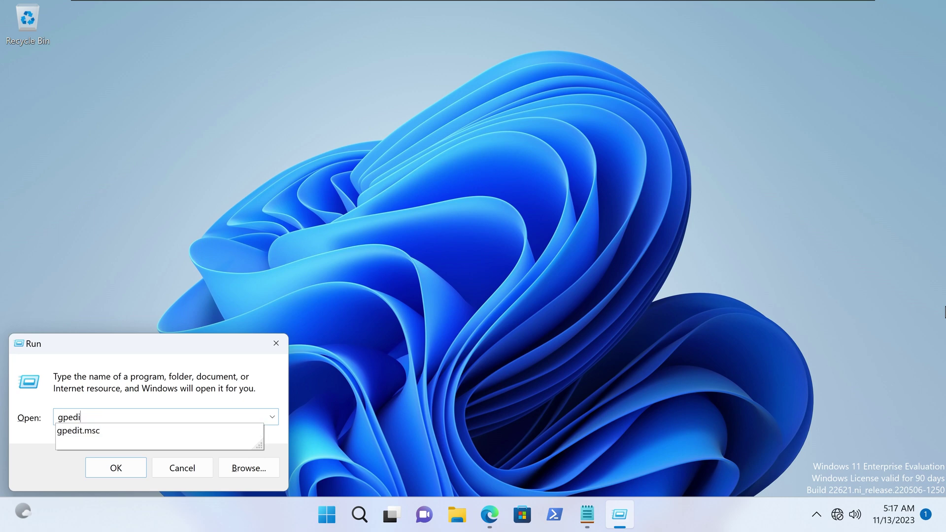
key("Down")
key("Return")
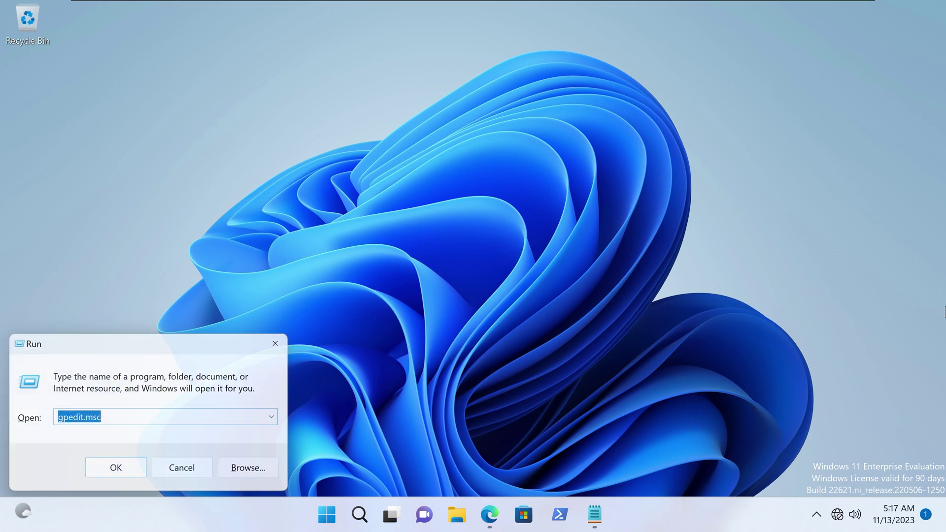
- Launch Local Group Policy Editor maximized with a wider folder tree
key("Return")
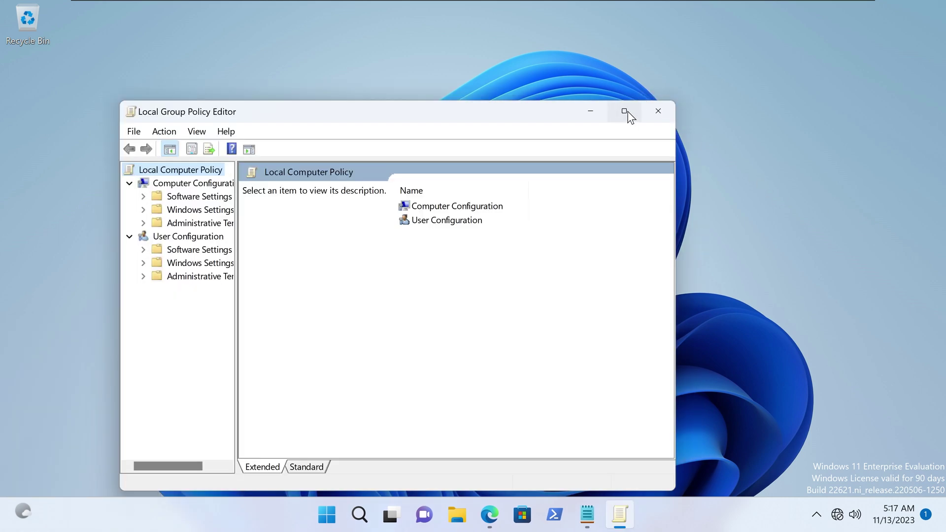
left_click(624, 111)
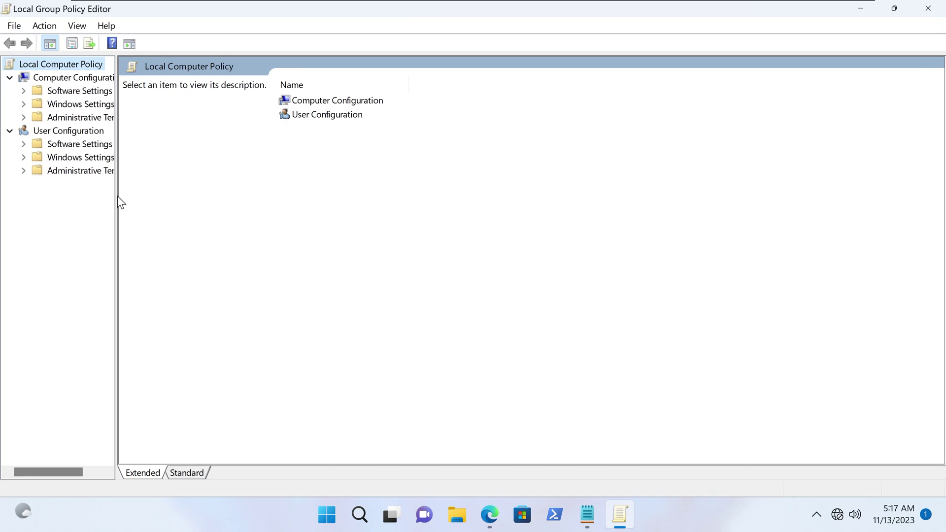
left_click_drag(117, 199, 200, 198)
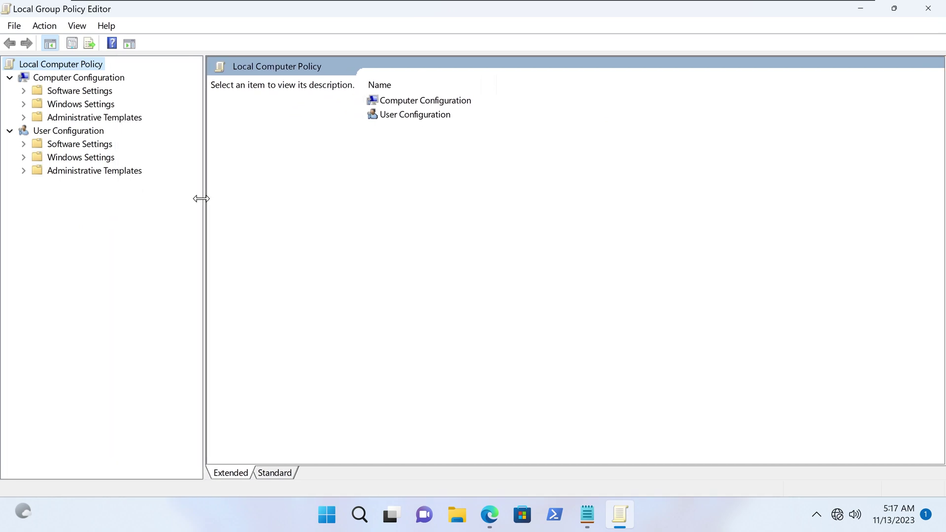
- Go to Administrative Templates > Windows Components > Microsoft Defender Antivirus and select 'Turn off Microsoft Defender Antivirus'
left_click(23, 118)
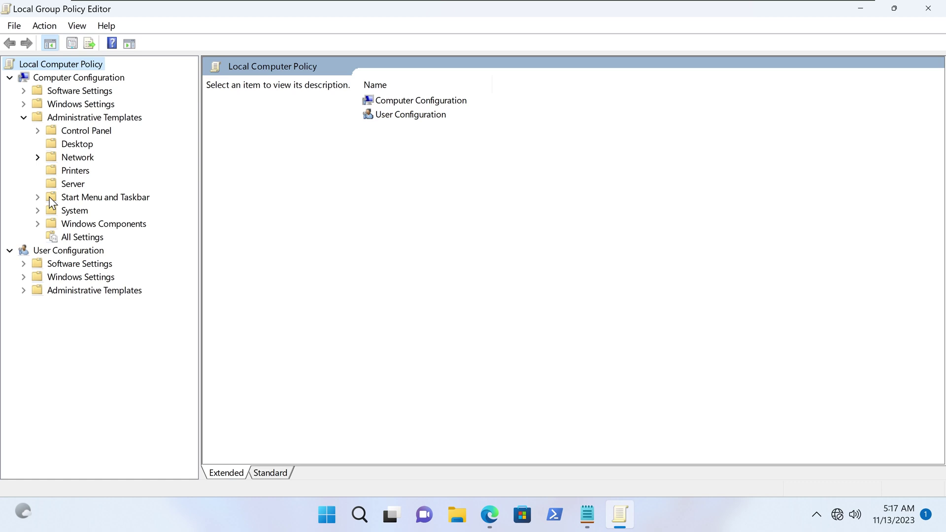
left_click(38, 224)
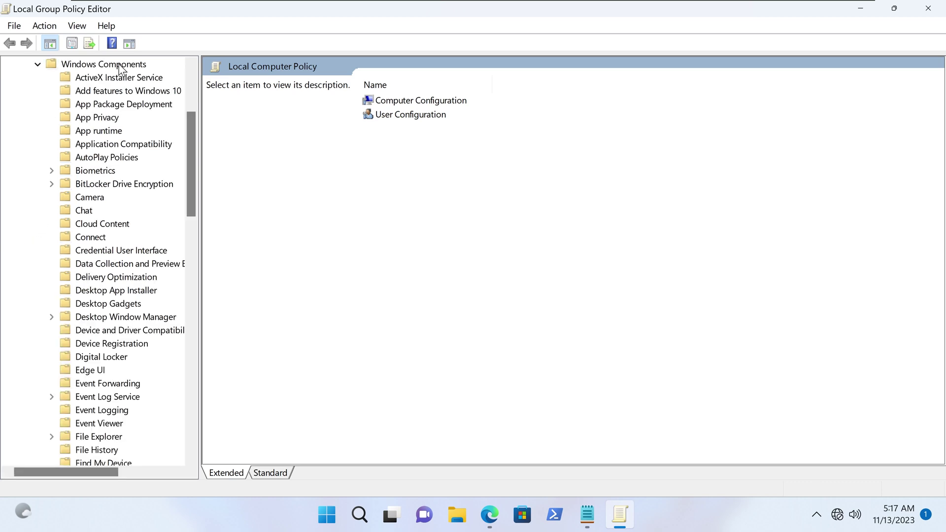
left_click(118, 90)
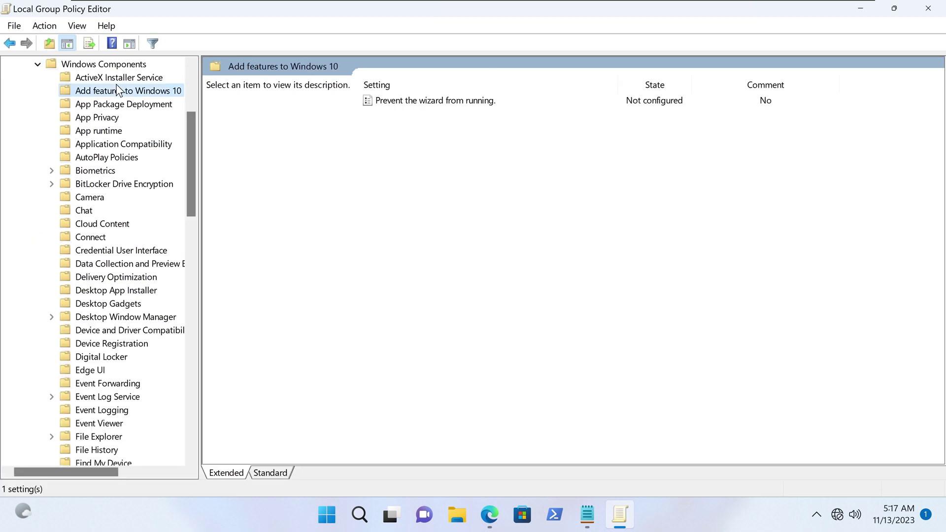
key("m")
scroll(130, 168, "down", 6)
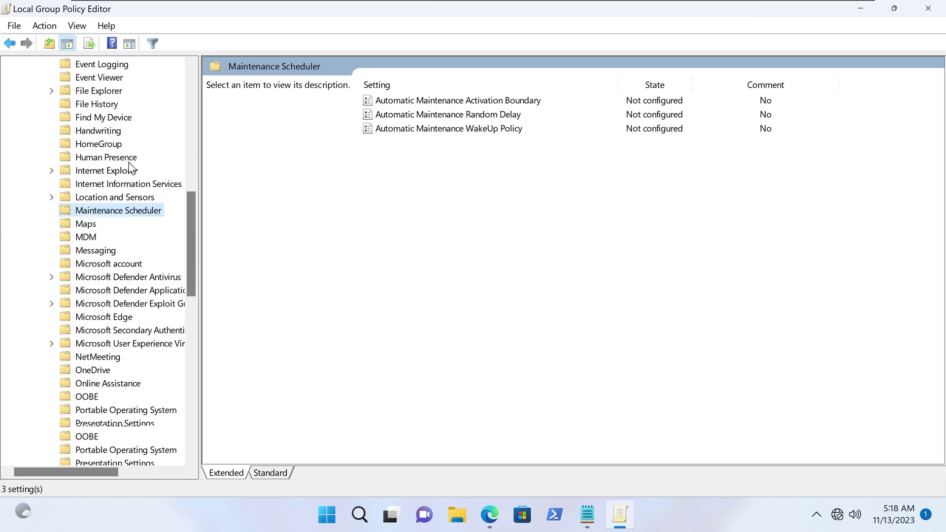
scroll(131, 168, "down", 1)
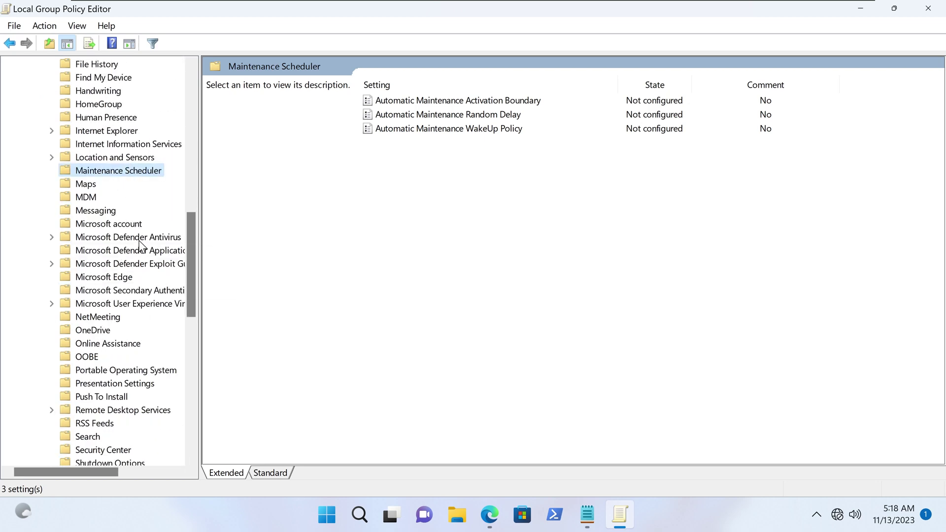
left_click(140, 241)
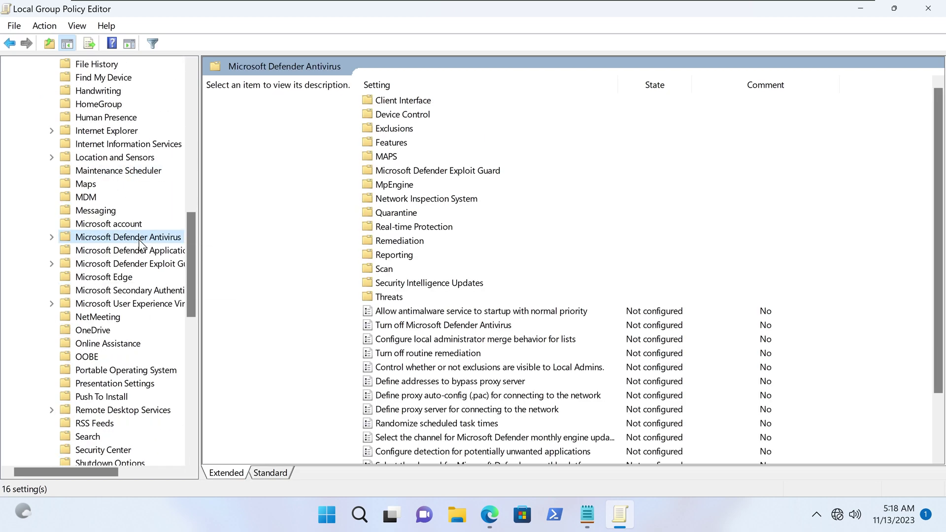
left_click(431, 326)
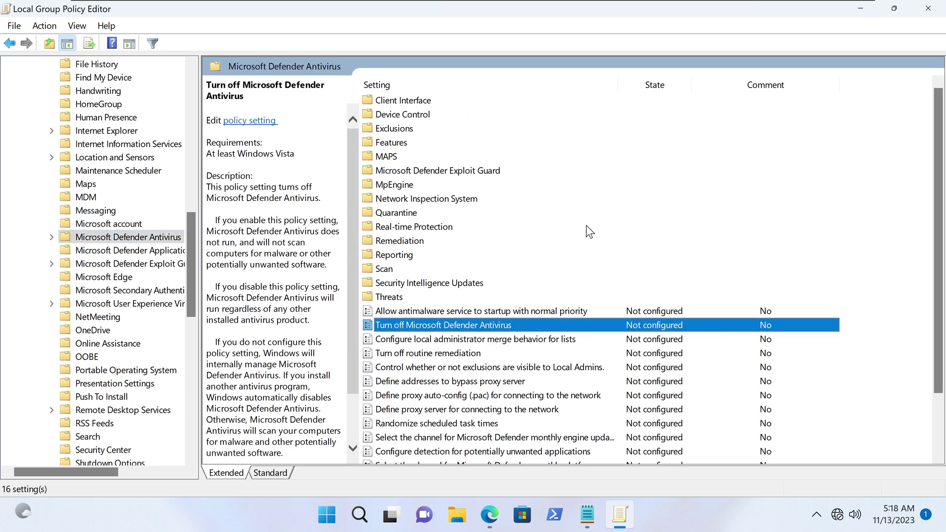
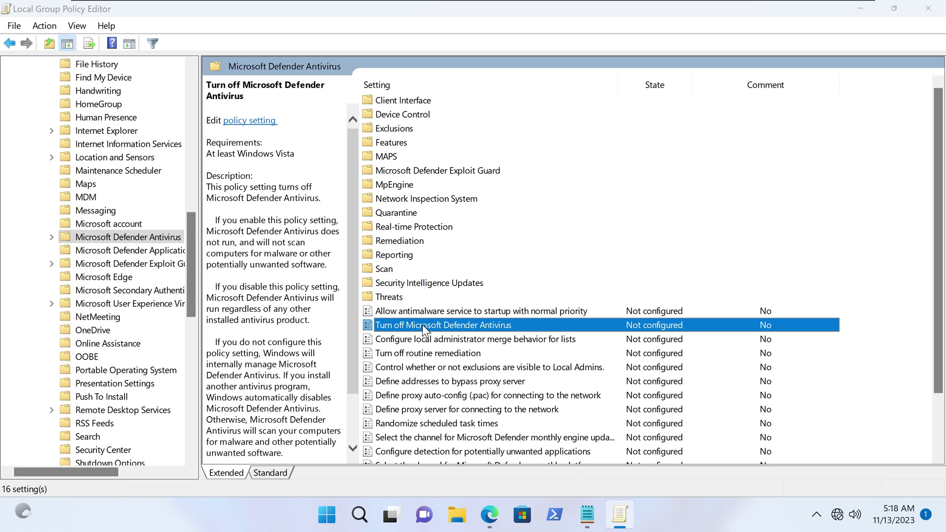
- Open the 'Turn off Microsoft Defender Antivirus' policy dialog, still showing Not Configured
double_click(422, 325)
left_click_drag(241, 57, 276, 37)
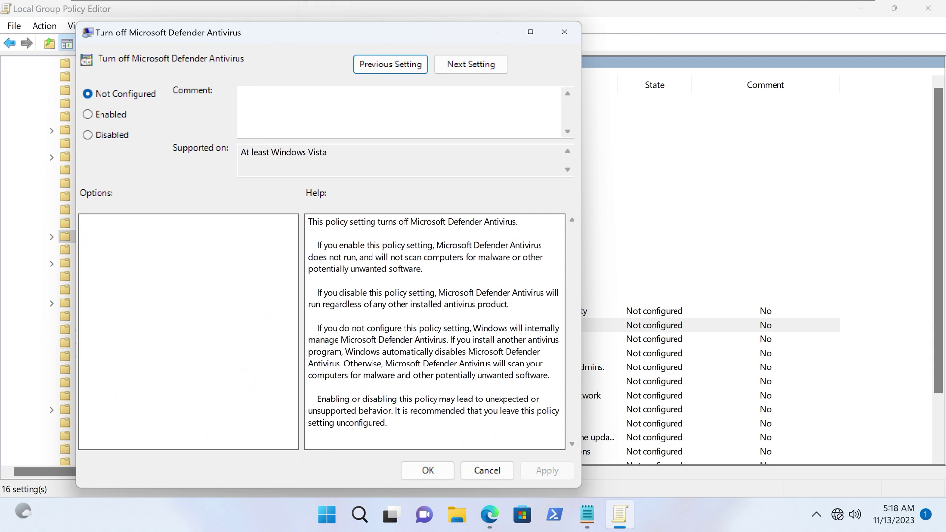
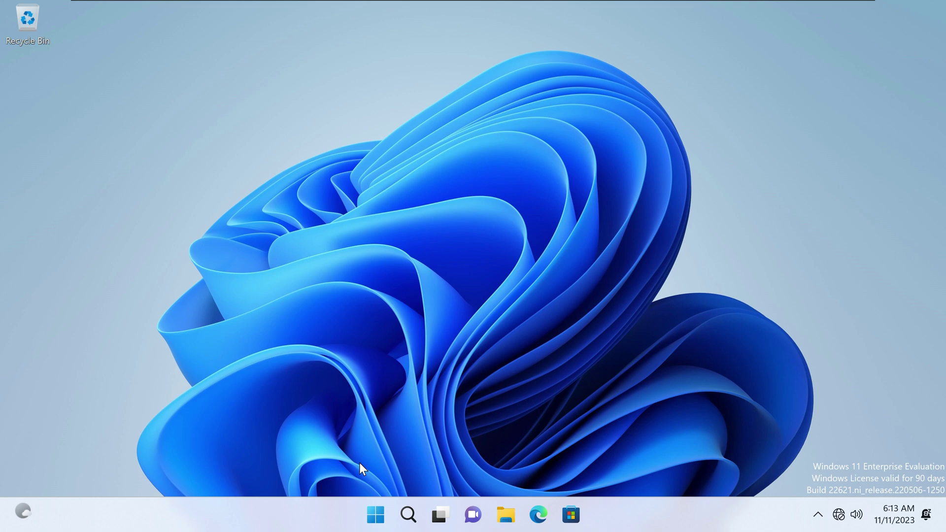
- Search 'cmd' from the Start menu and run Command Prompt as administrator, approving the UAC prompt
left_click(373, 518)
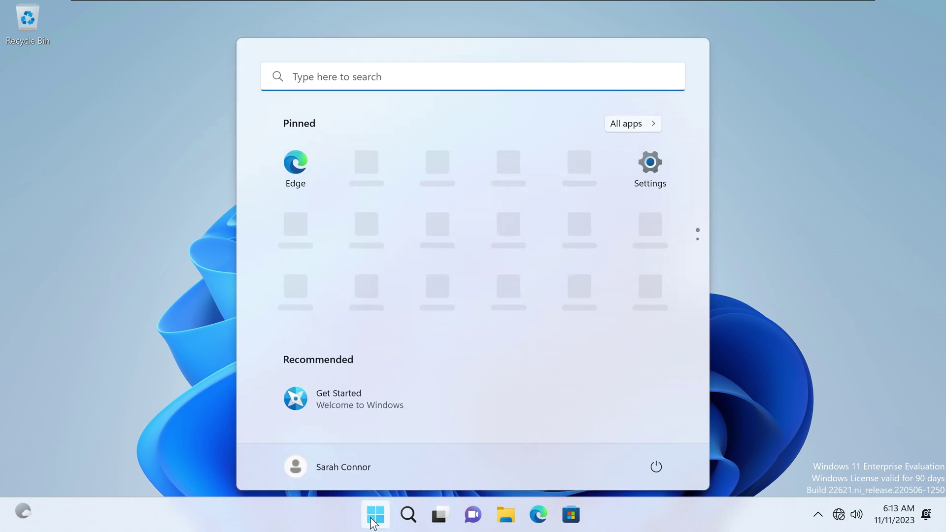
type("cmd")
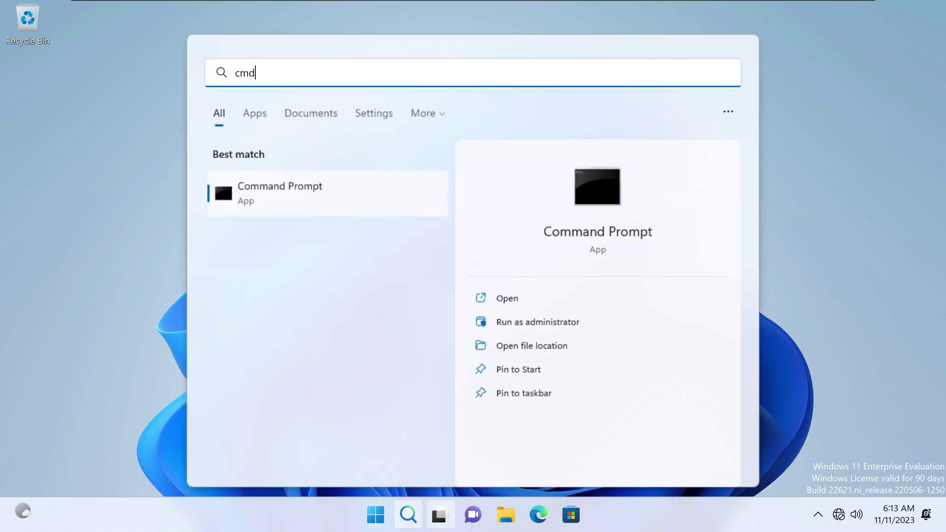
left_click(307, 195)
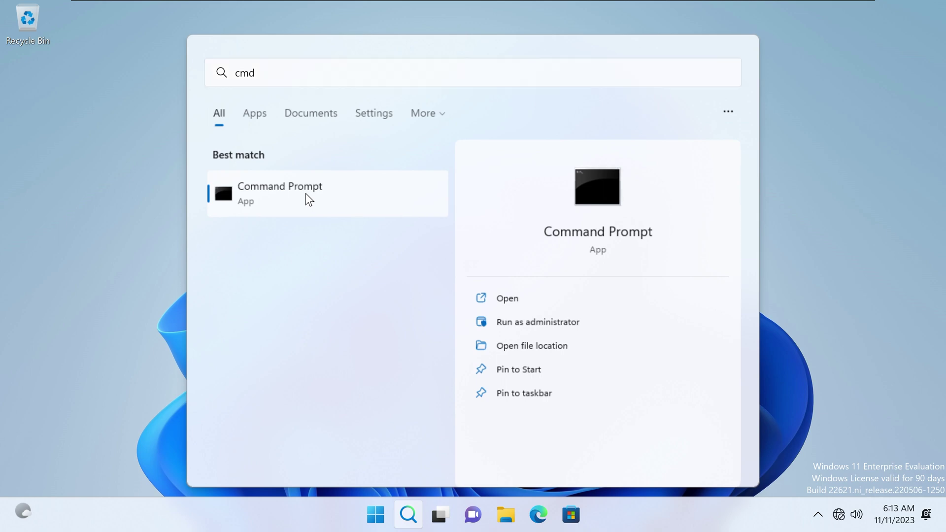
right_click(309, 199)
left_click(351, 216)
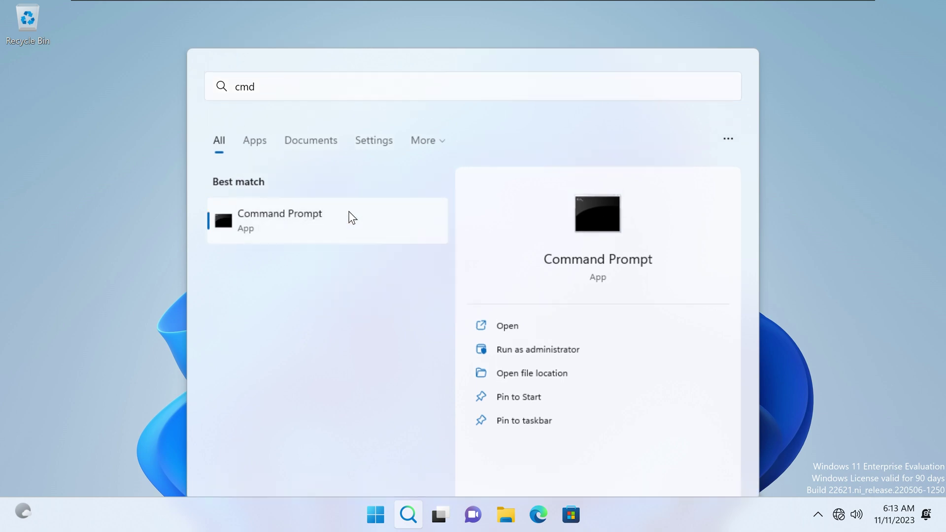
left_click(380, 382)
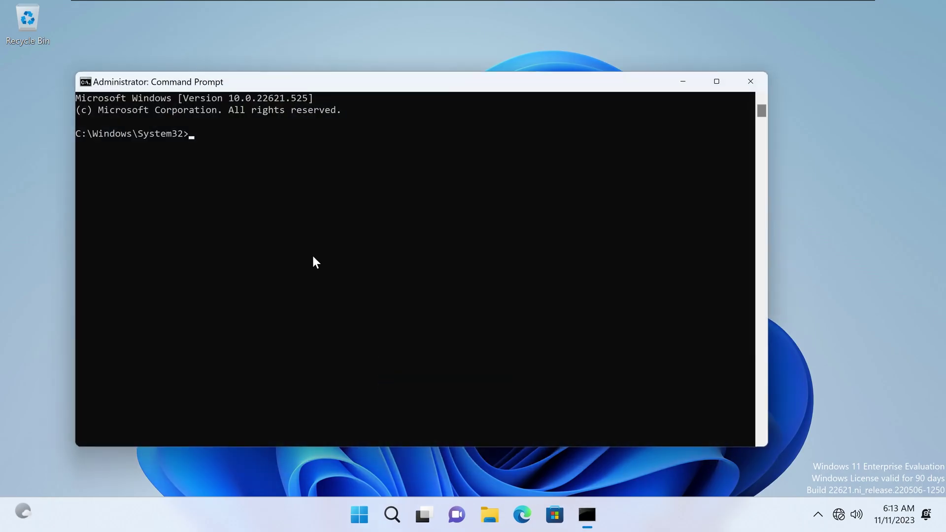
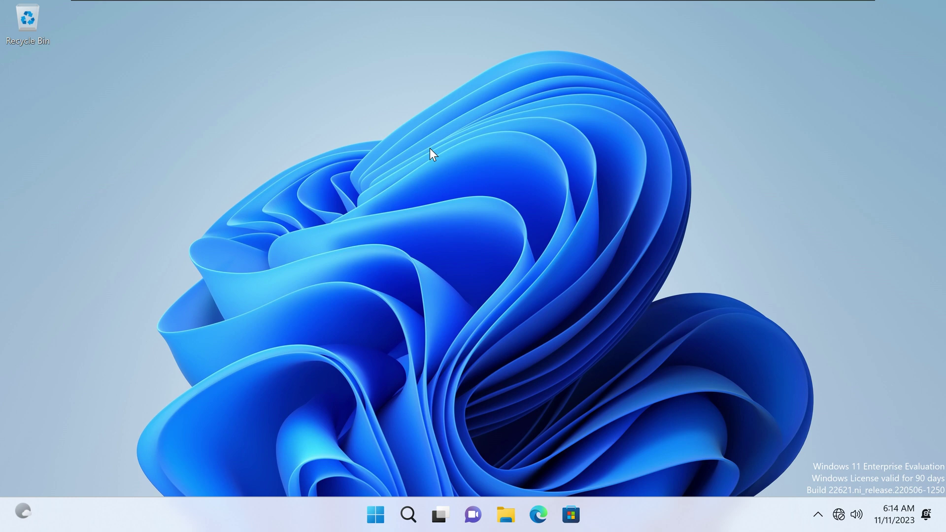
- Enable Safe boot (Minimal) in msconfig's Boot tab, apply it, and restart Windows
key("super+r")
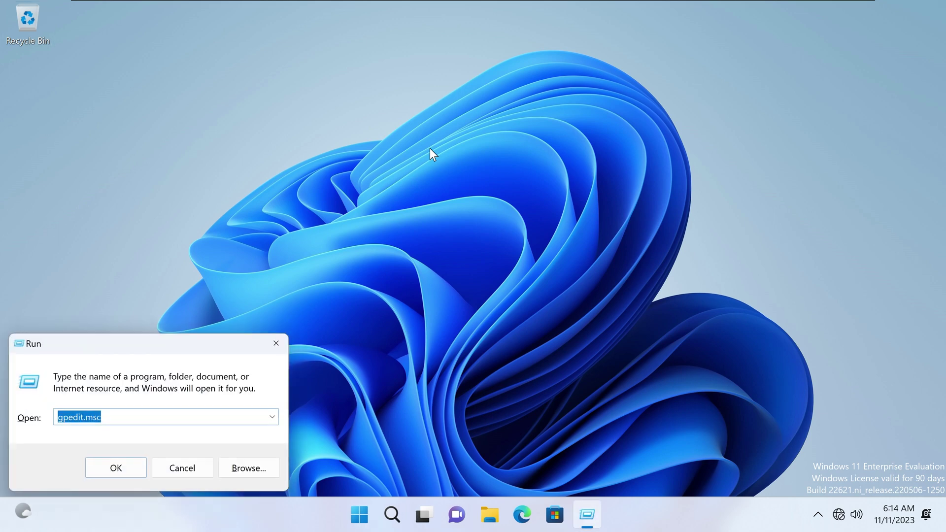
type("msconfig")
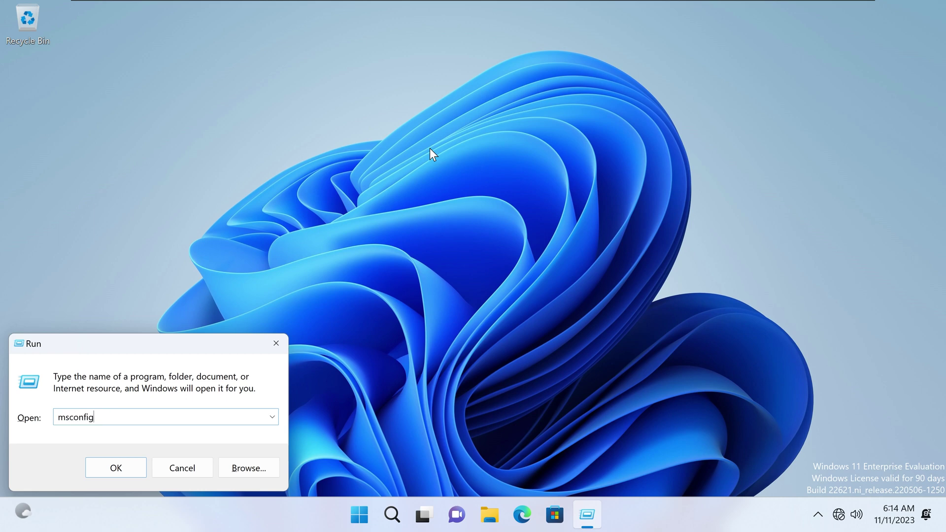
key("Return")
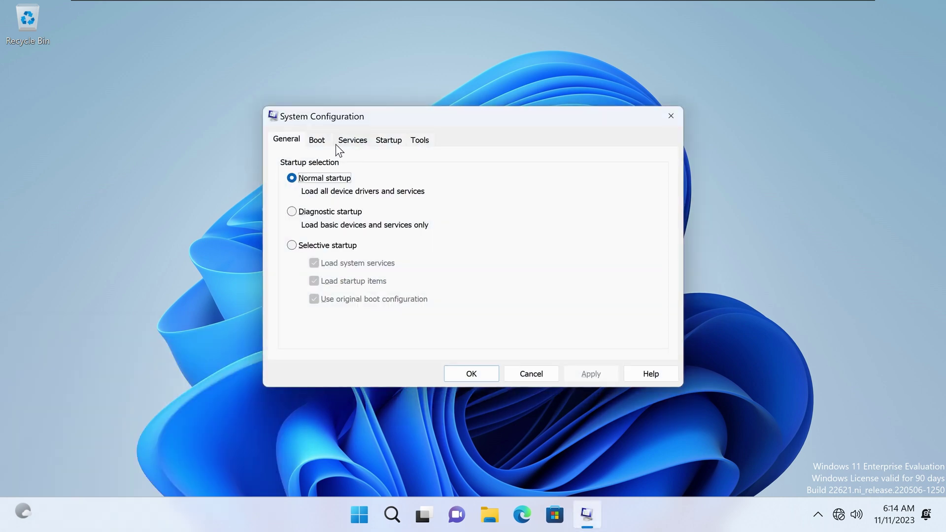
left_click(317, 140)
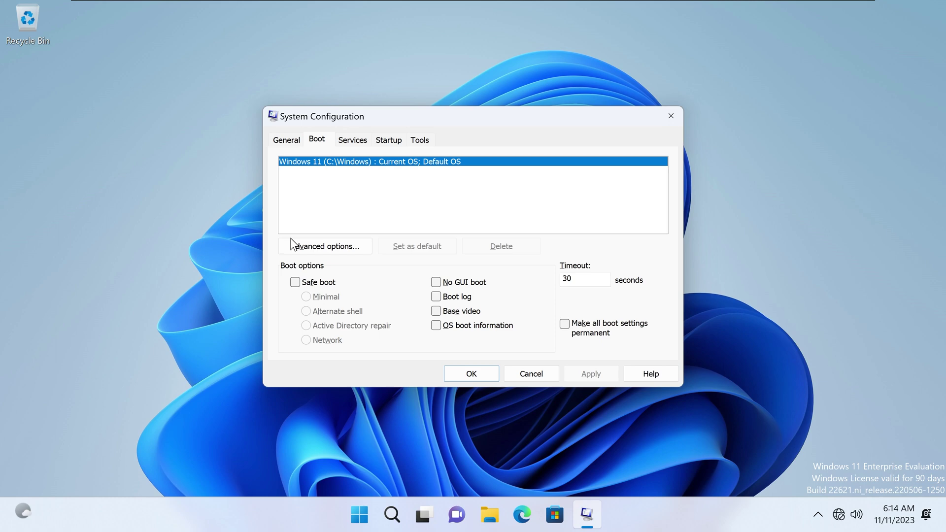
left_click(302, 282)
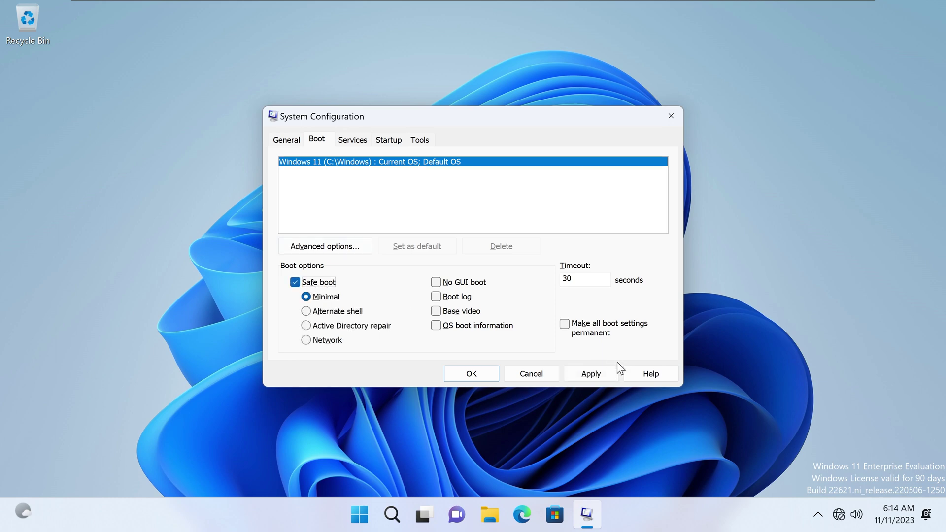
left_click(596, 373)
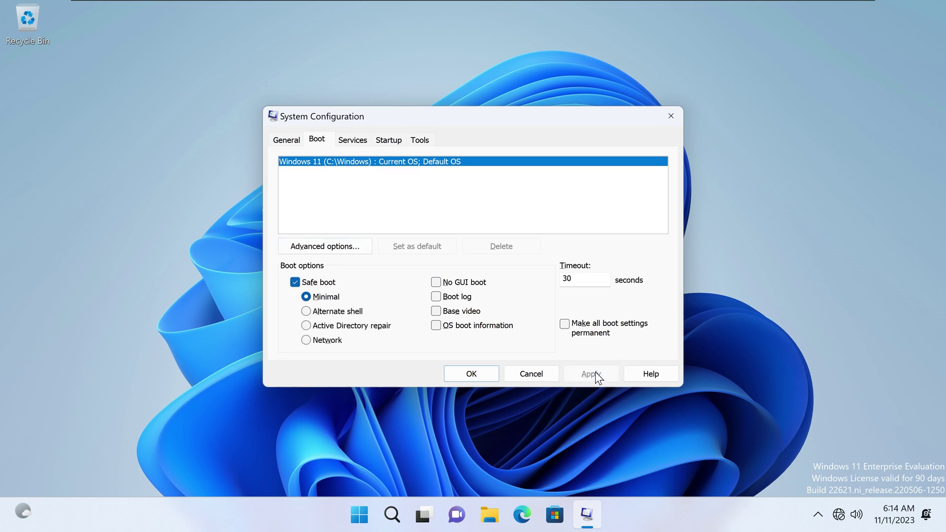
left_click(480, 374)
left_click(422, 282)
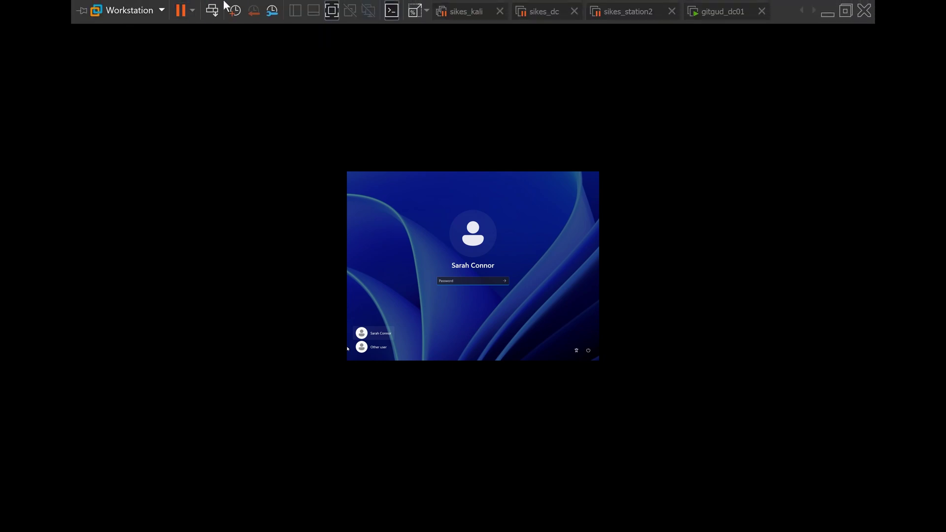
- Set the guest display to Keep Aspect Ratio Stretch and sign in with the account password
left_click(162, 10)
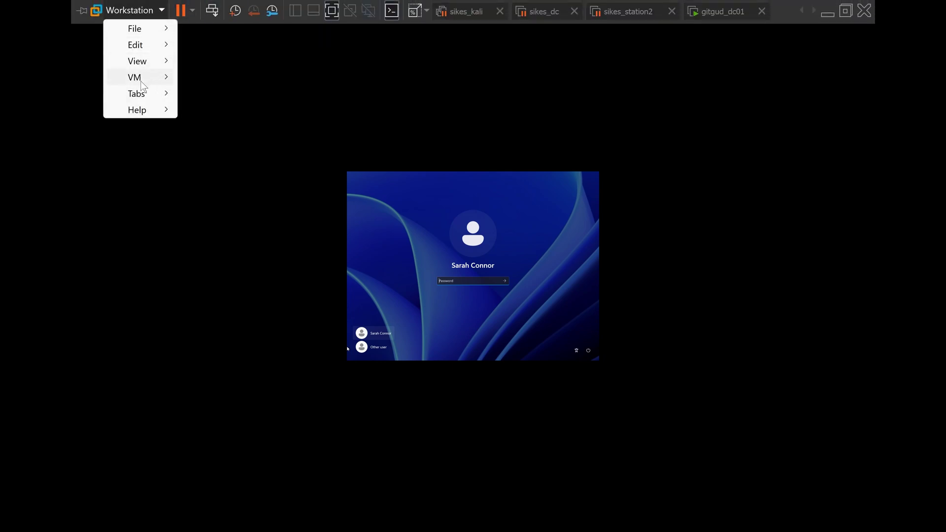
mouse_move(148, 60)
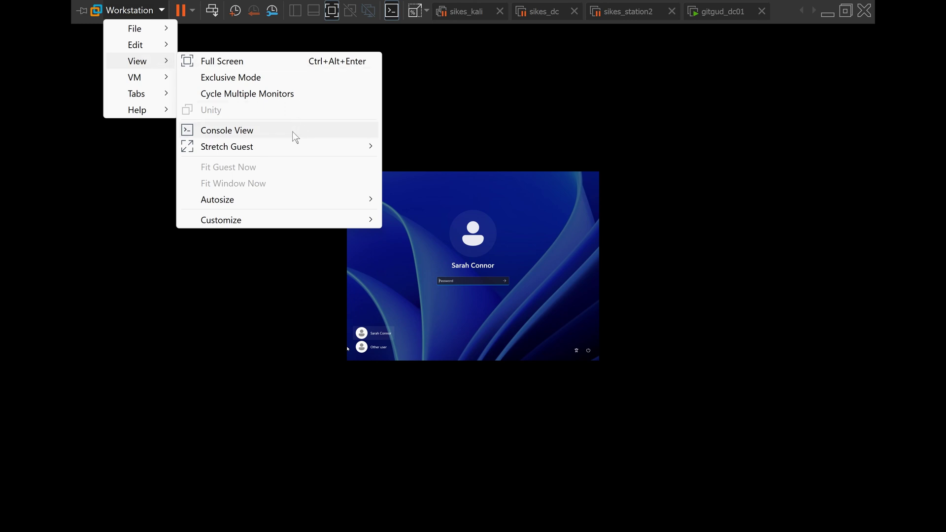
mouse_move(280, 147)
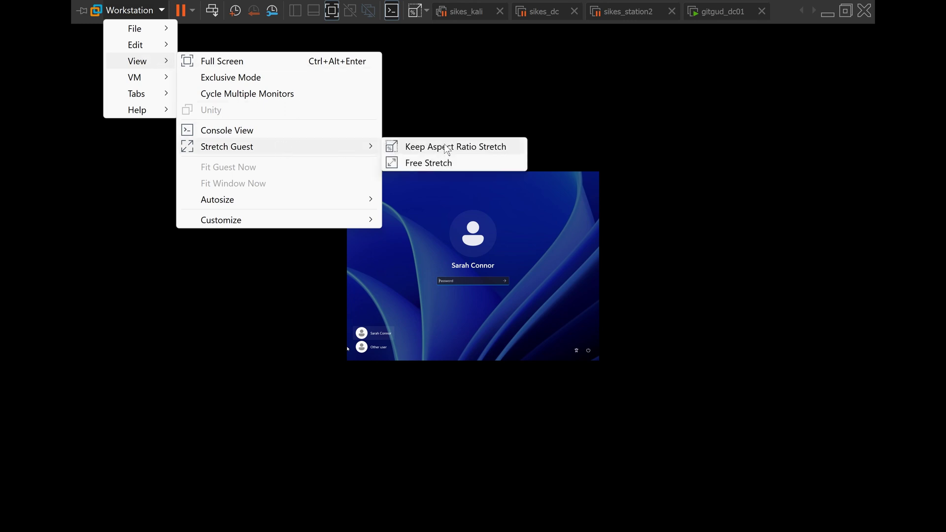
left_click(447, 148)
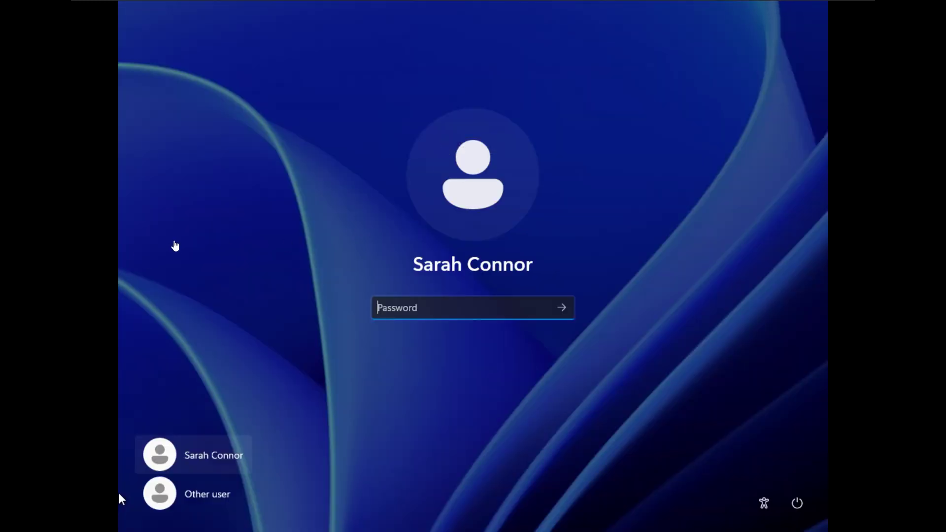
type("**********")
key("Return")
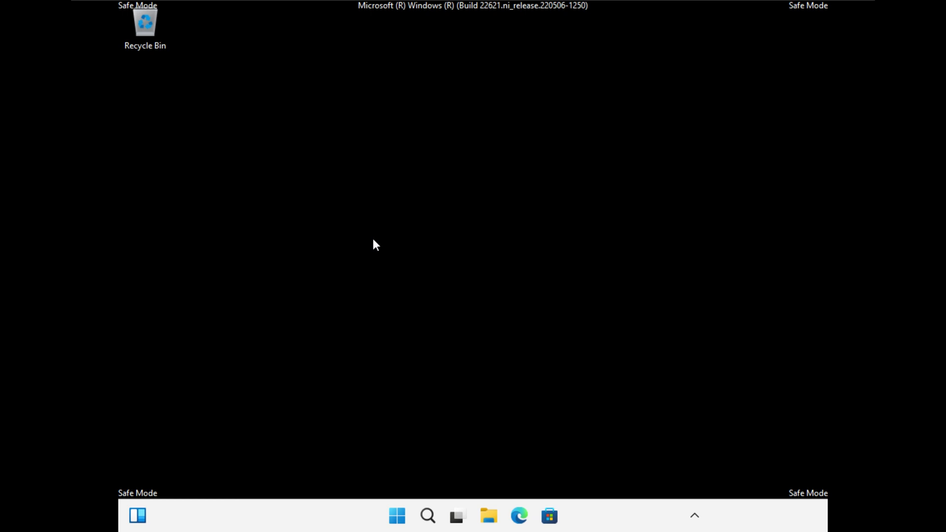
- Launch Registry Editor by running regedit from the Run dialog
key("super+r")
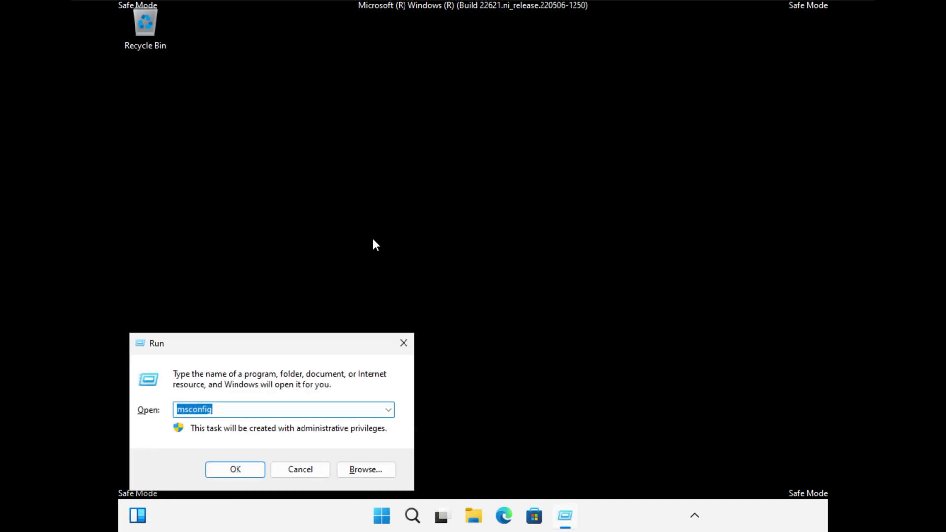
type("regedit")
key("Return")
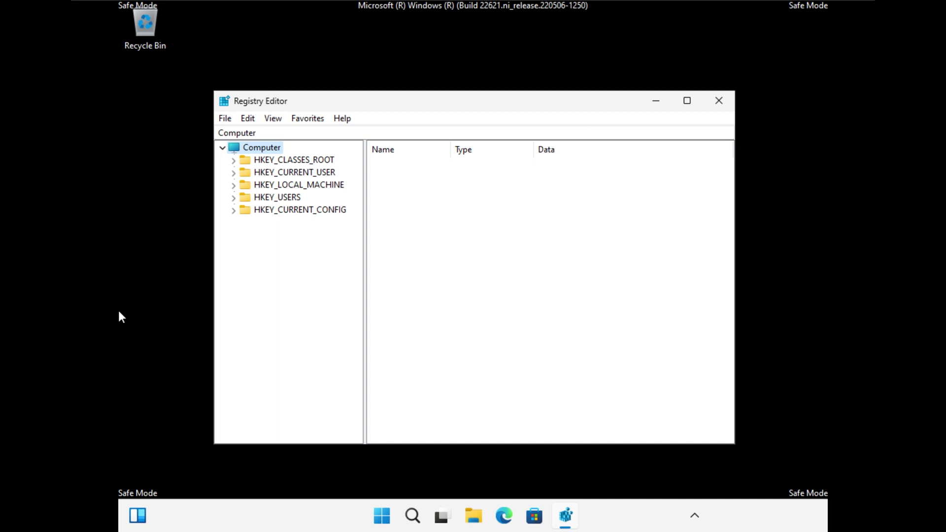
- Maximise Registry Editor and expand HKEY_LOCAL_MACHINE\SYSTEM\CurrentControlSet\Services down to the ACPI key
left_click(687, 102)
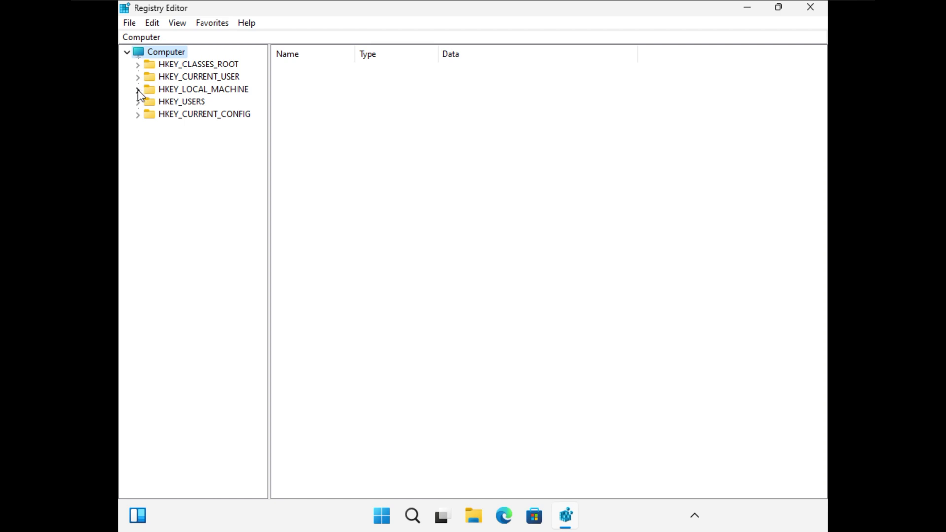
left_click(138, 90)
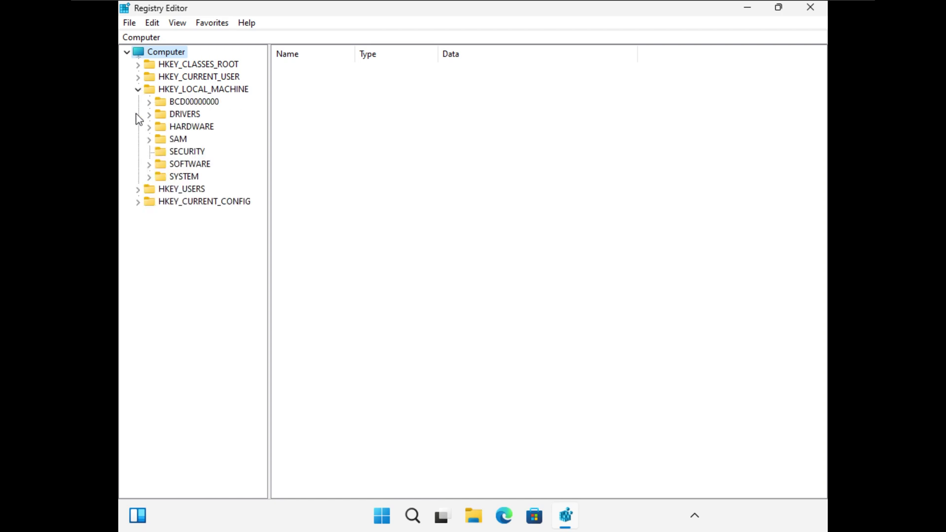
left_click(149, 177)
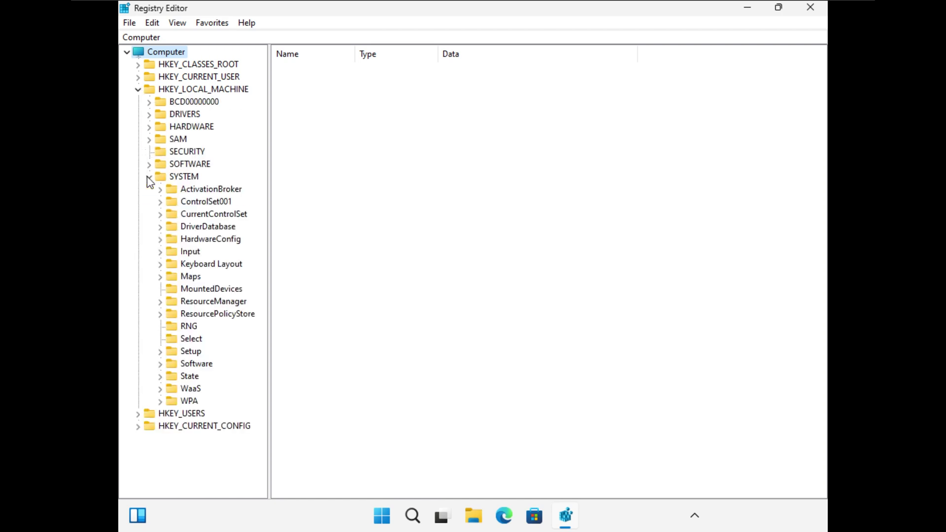
left_click(160, 216)
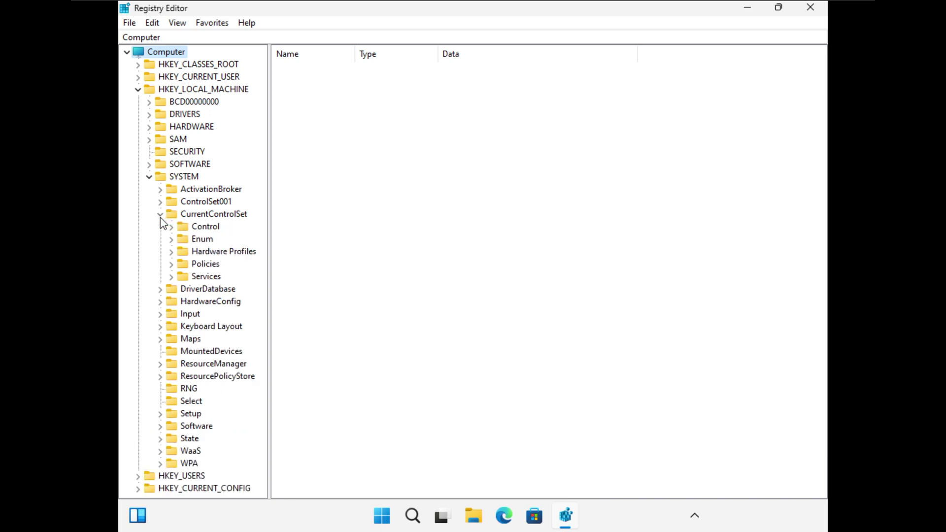
left_click(170, 276)
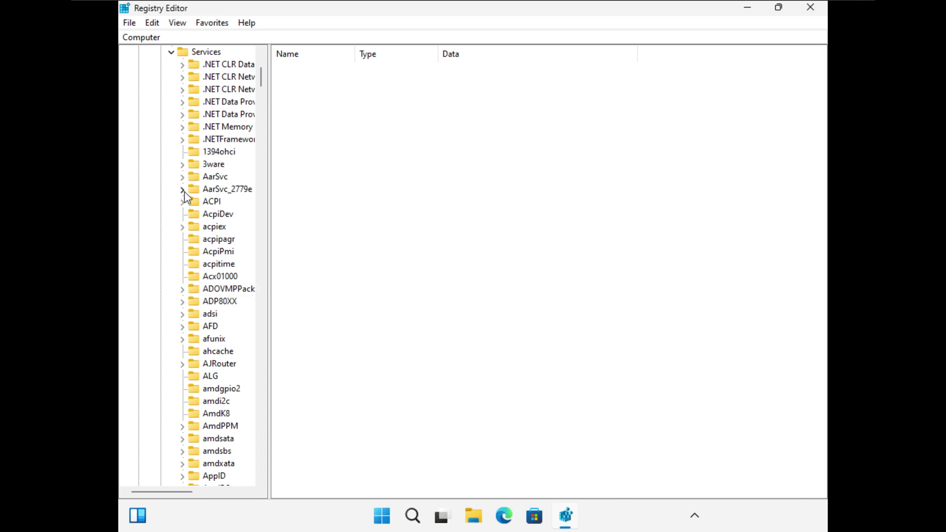
left_click(207, 206)
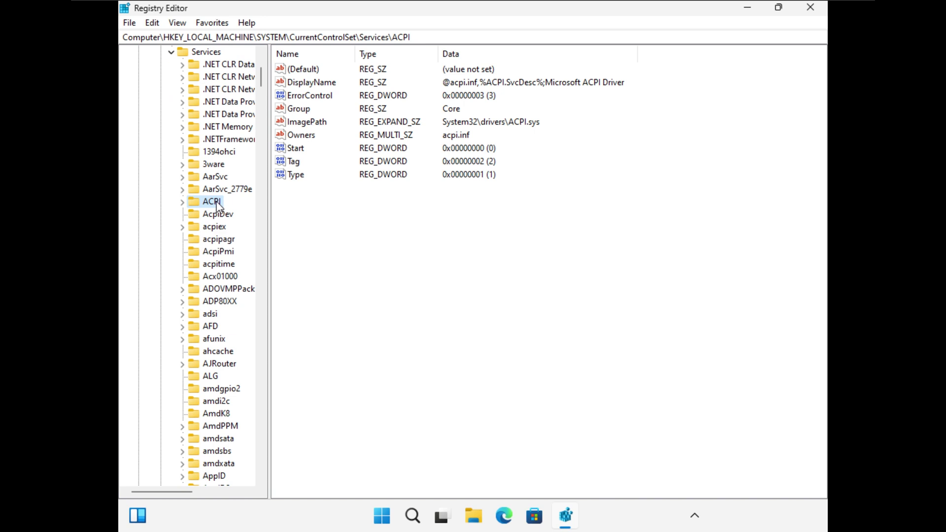
- Change the Sense service's Start value data from 3 to 4
type("s3cap")
scroll(222, 246, "down", 8)
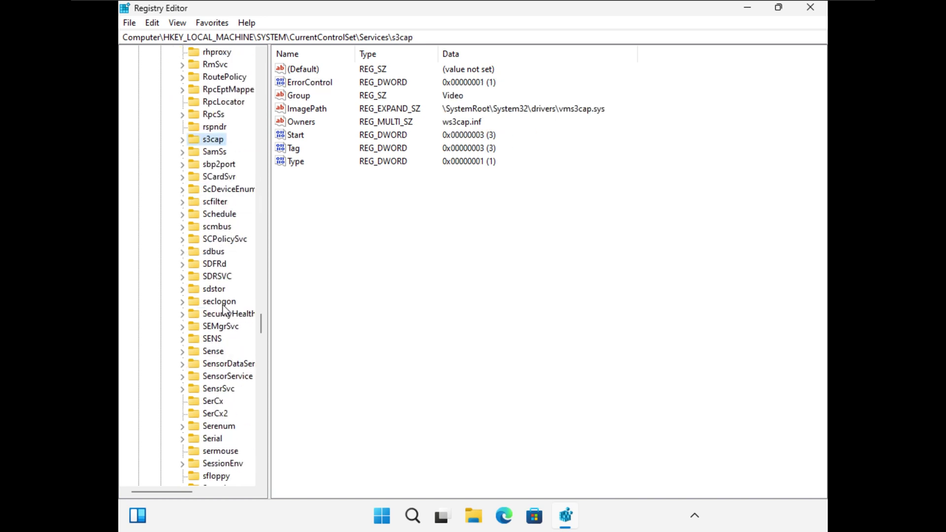
left_click(221, 353)
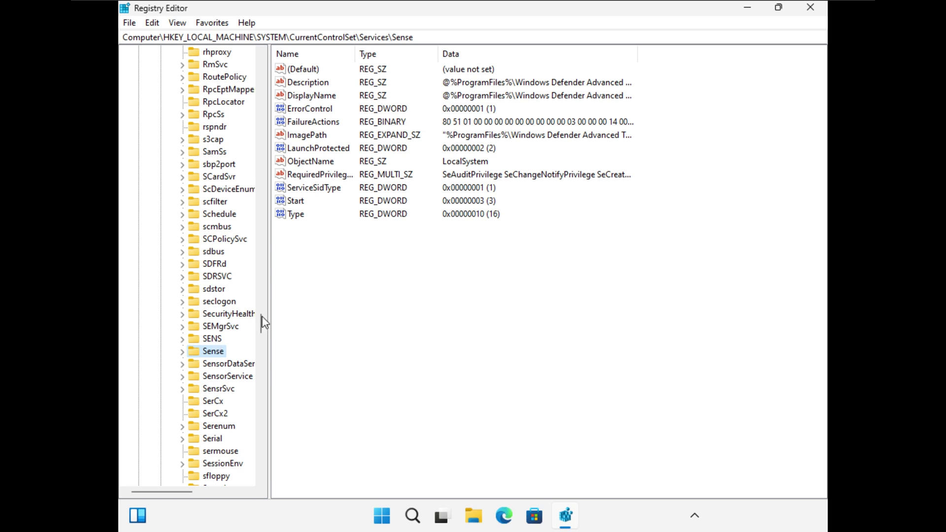
double_click(298, 201)
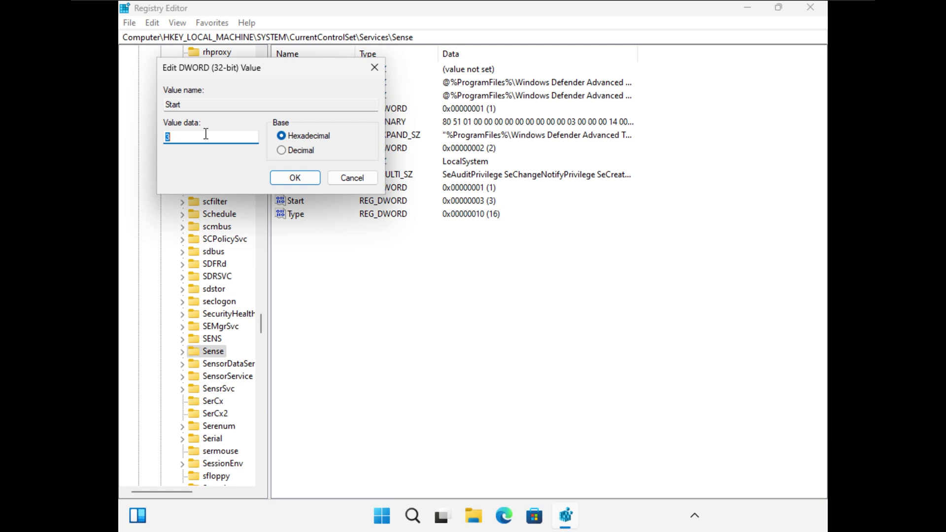
type("4")
left_click(295, 179)
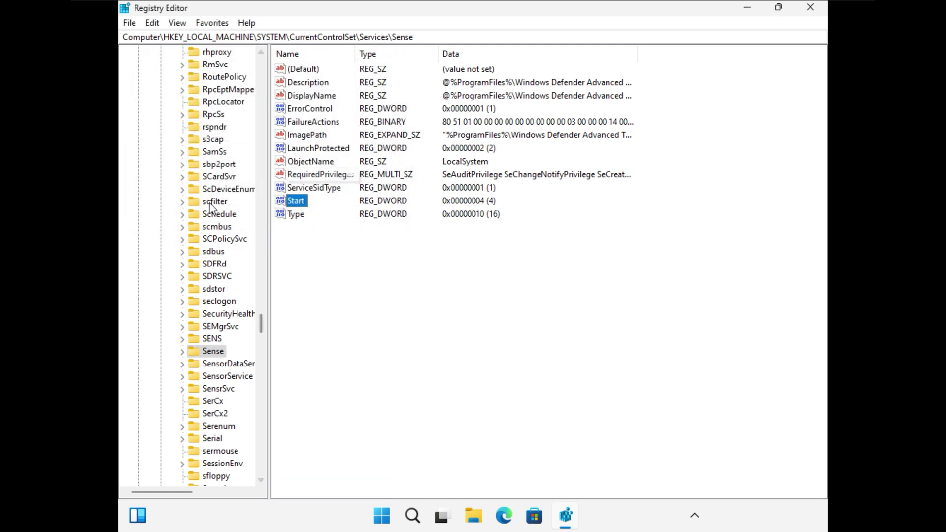
- Go to the WdBoot service key and open its Start value, currently 0, for editing
left_click(211, 339)
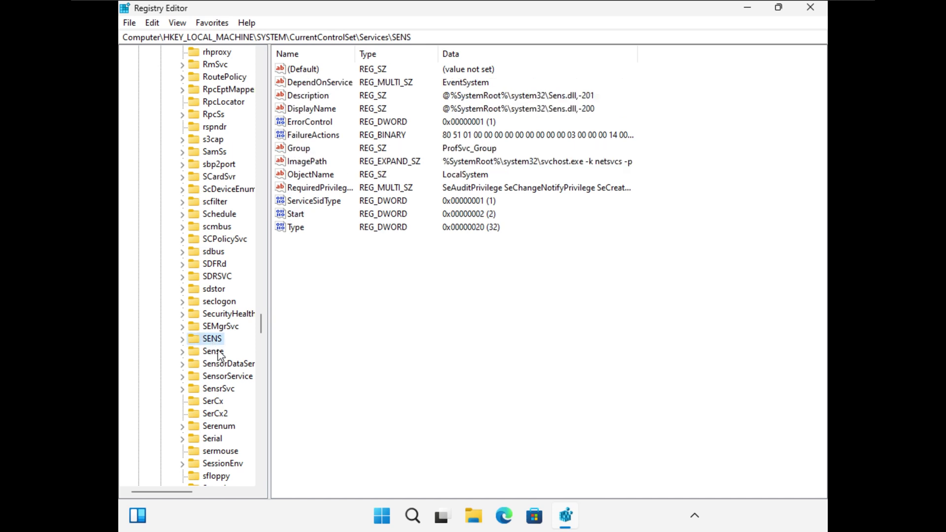
key("w")
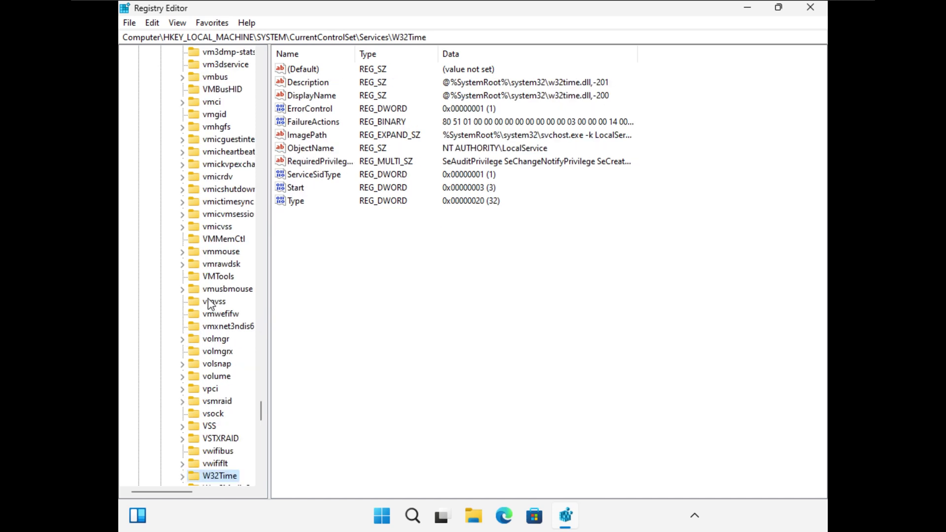
scroll(209, 303, "down", 8)
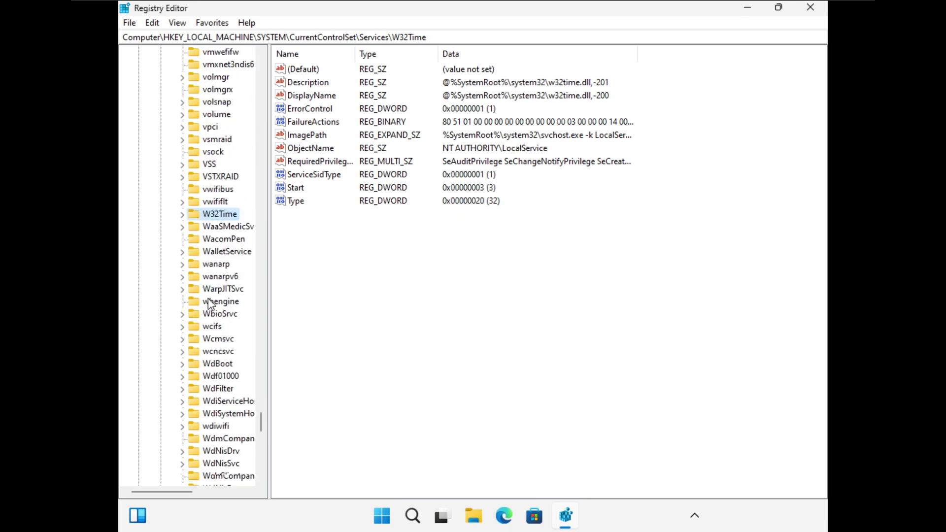
left_click(222, 328)
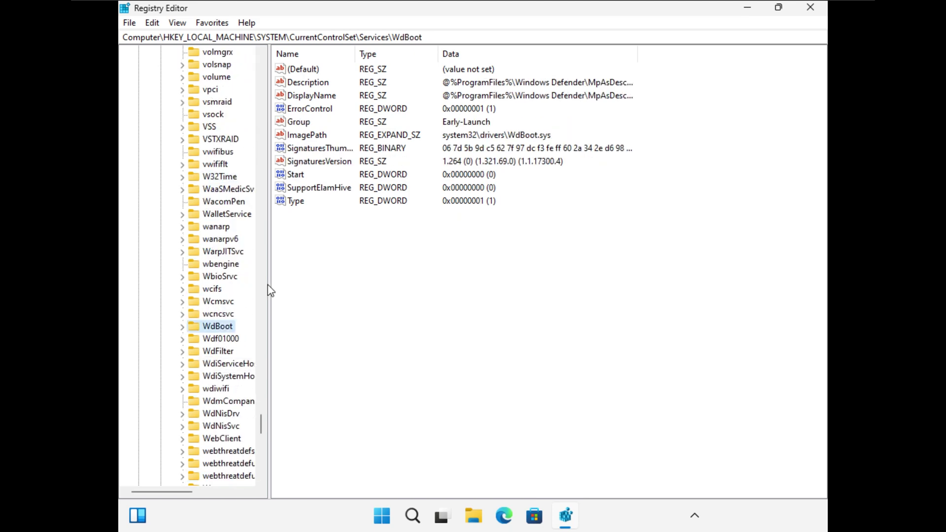
double_click(296, 176)
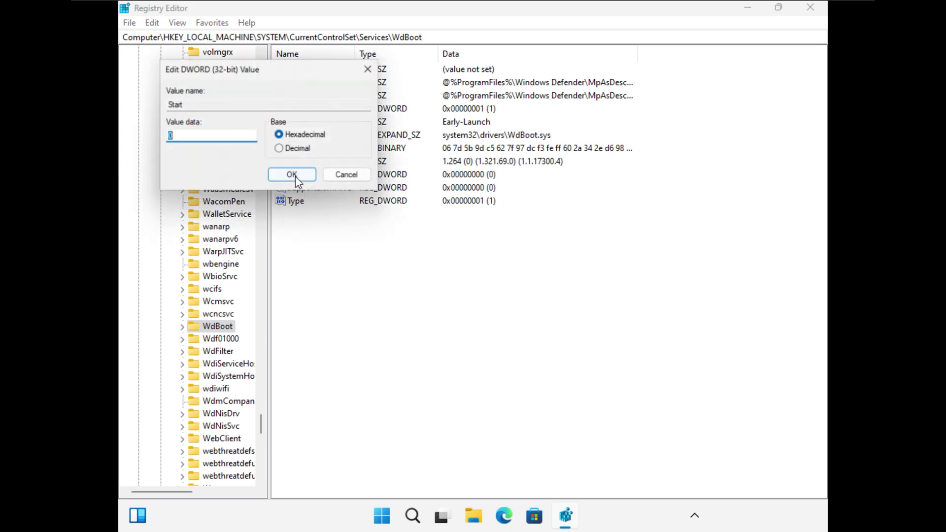
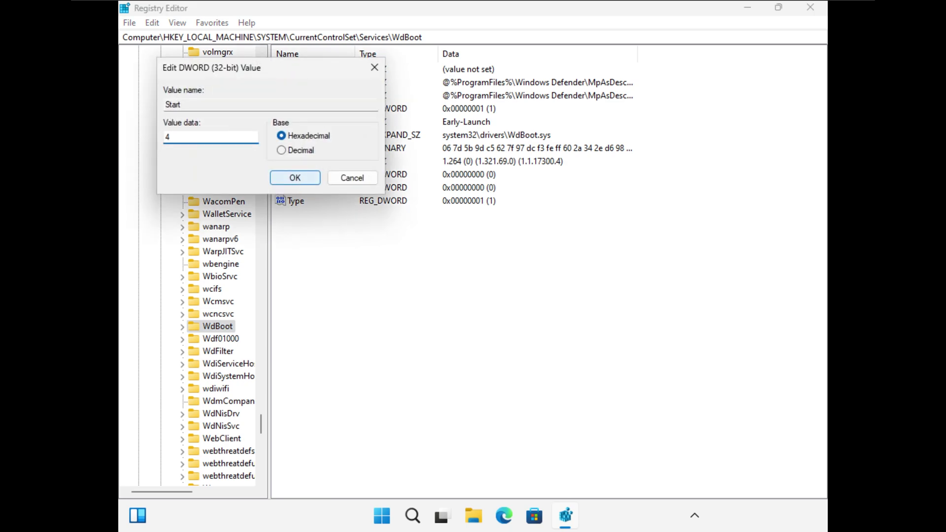
- Confirm WdBoot's Start value as 4 (hexadecimal) in the Edit DWORD dialog
left_click(295, 177)
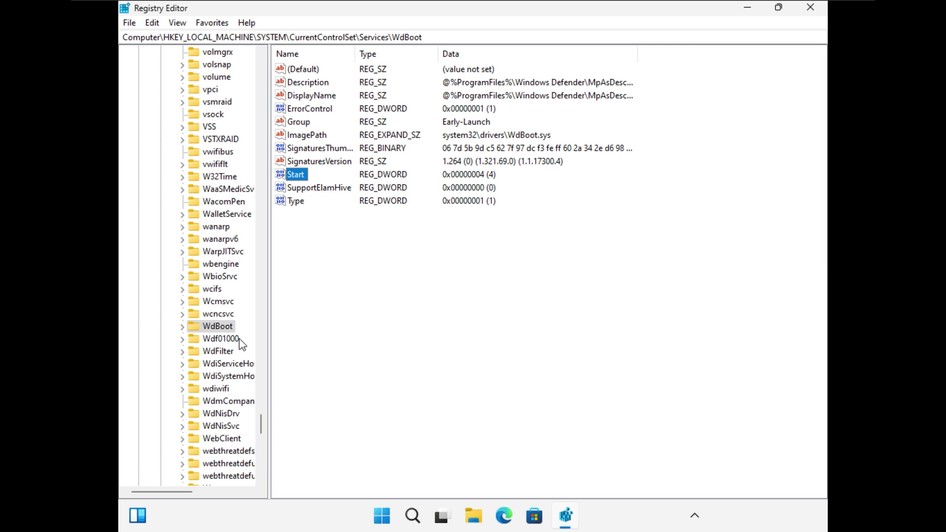
- Select the WdFilter service key in the left tree to display its registry values
left_click(227, 352)
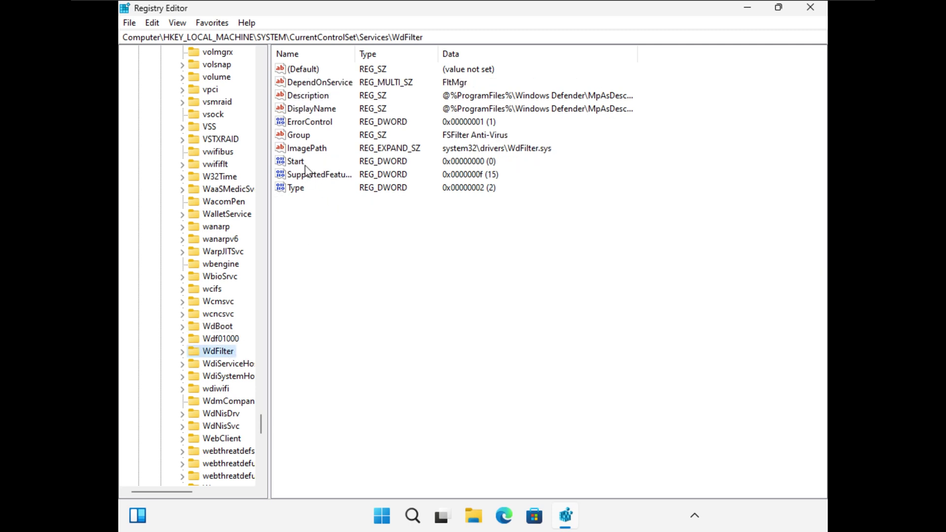
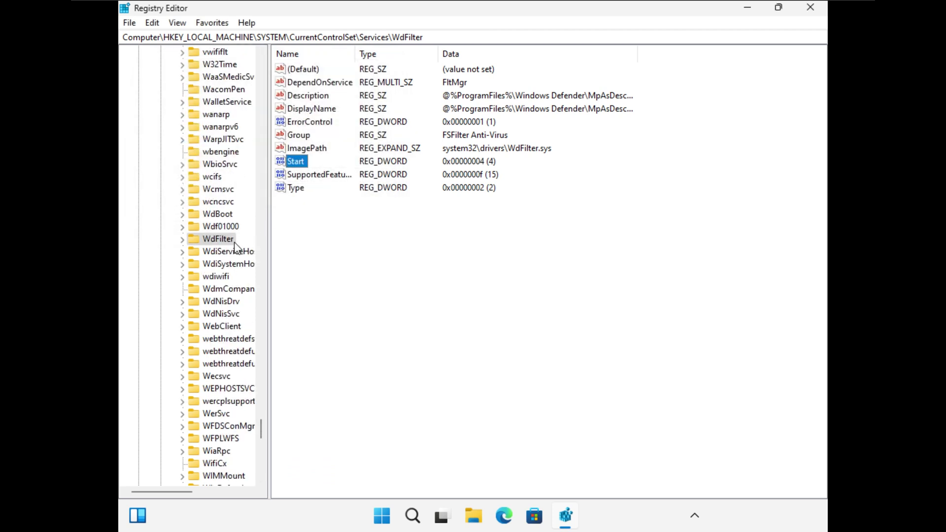
- Under the WdNisDrv service key, set the Start value to 4 to disable it
left_click(232, 305)
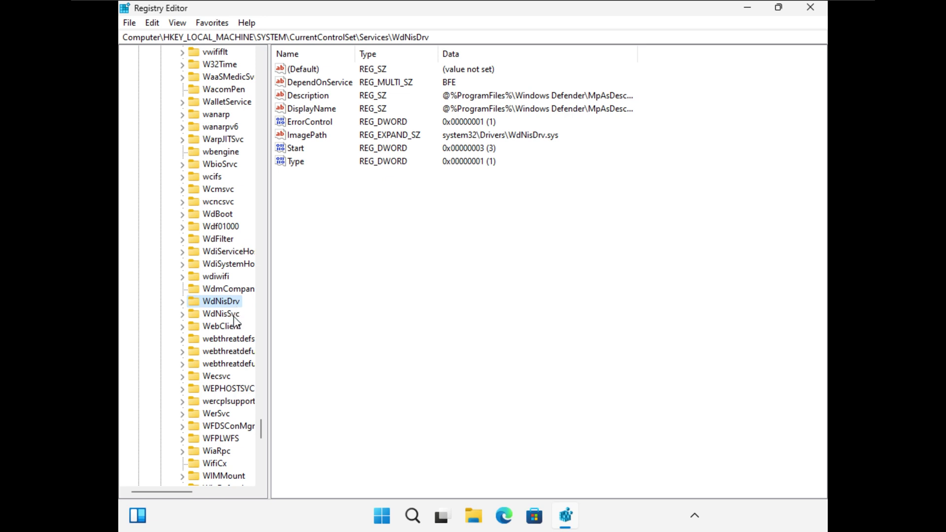
double_click(295, 148)
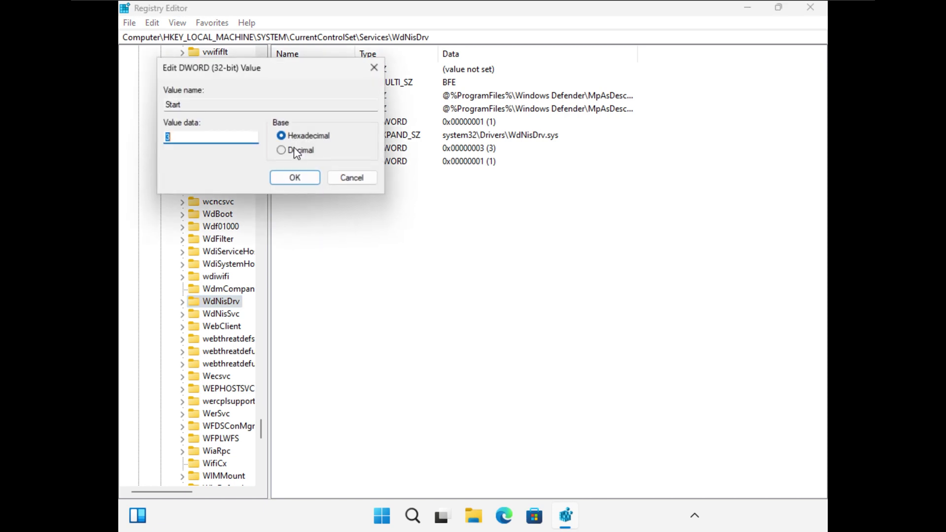
left_click(303, 178)
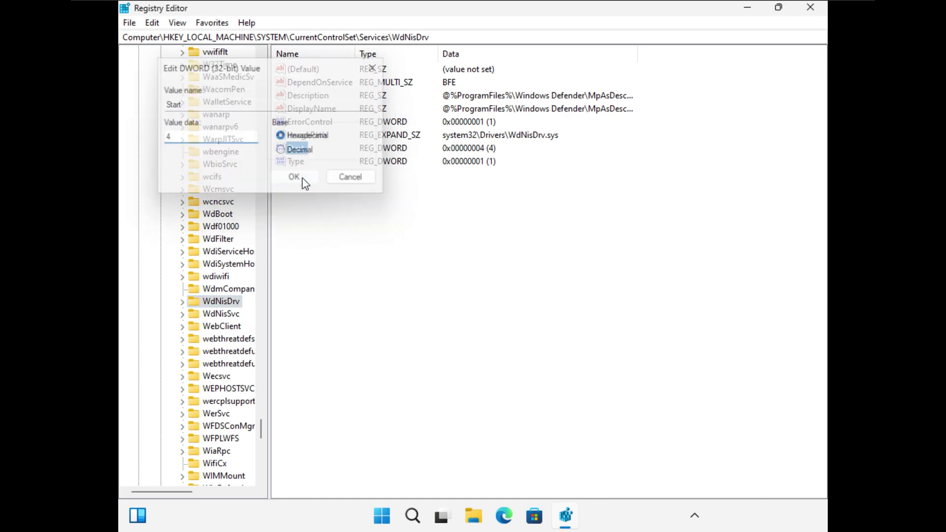
- Change the WdNisSvc service's Start value from 3 to 4 (disabled)
left_click(228, 316)
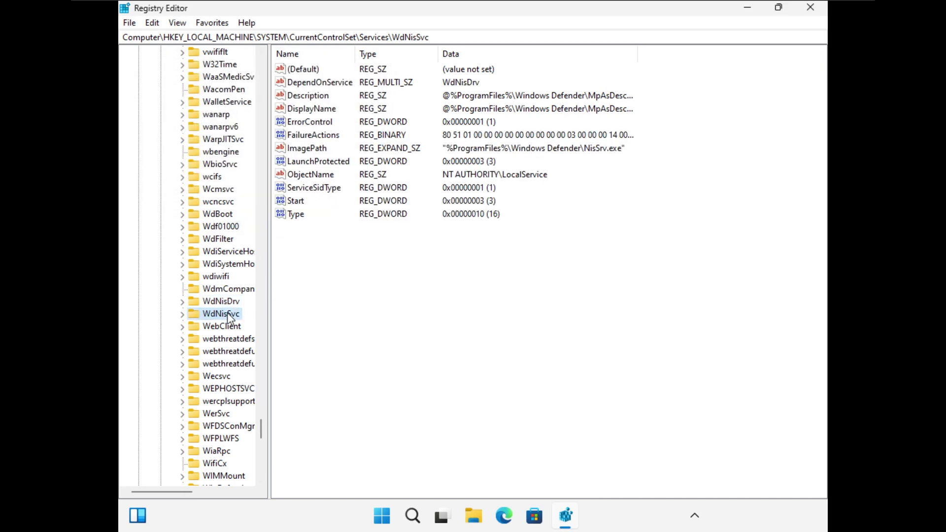
double_click(294, 200)
type("4")
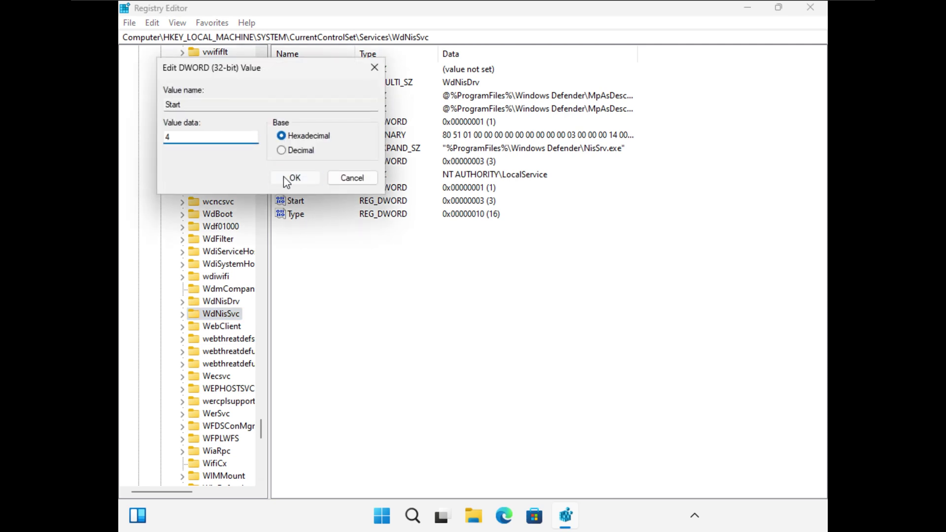
left_click(285, 178)
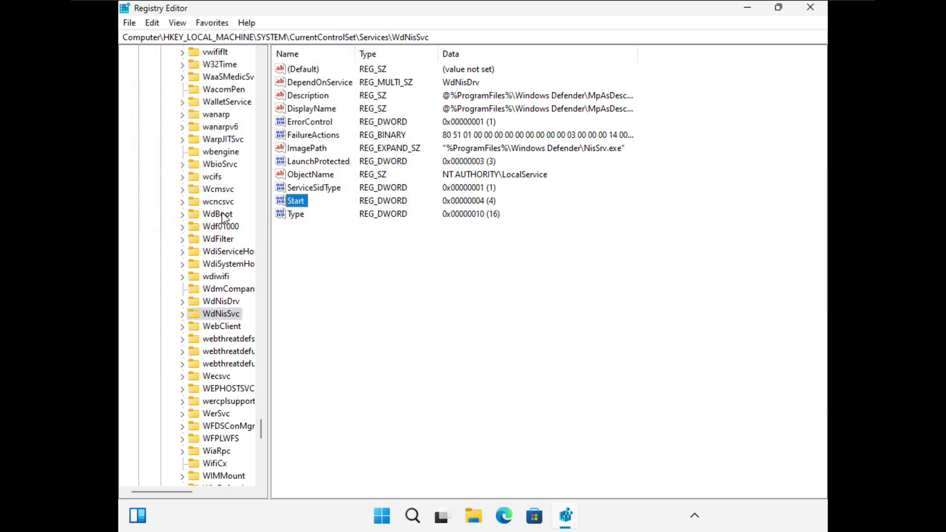
scroll(222, 217, "down", 4)
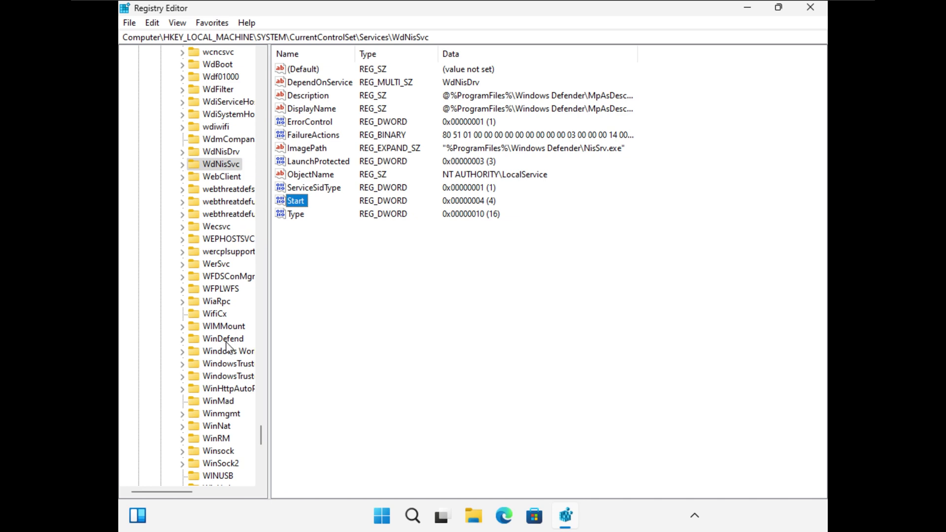
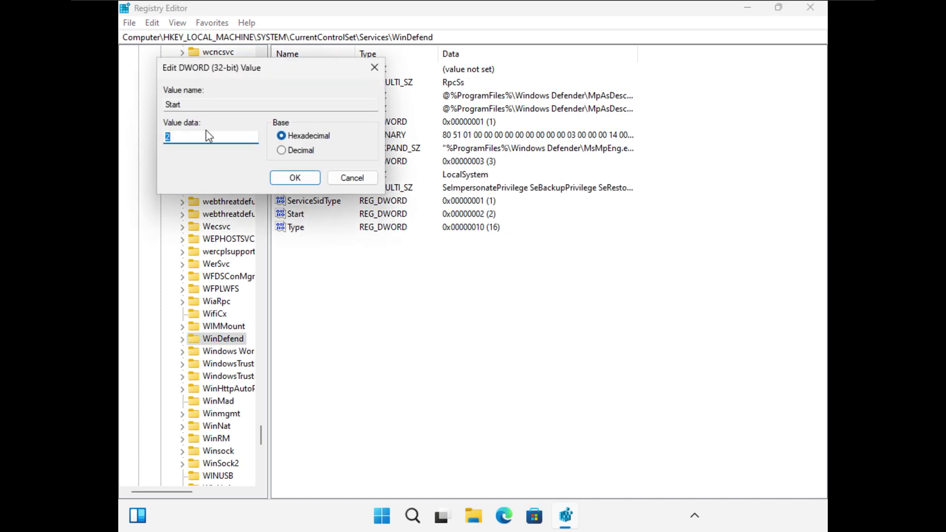
- Enter 4 as the new Value data for the WinDefend Start DWORD
type("4")
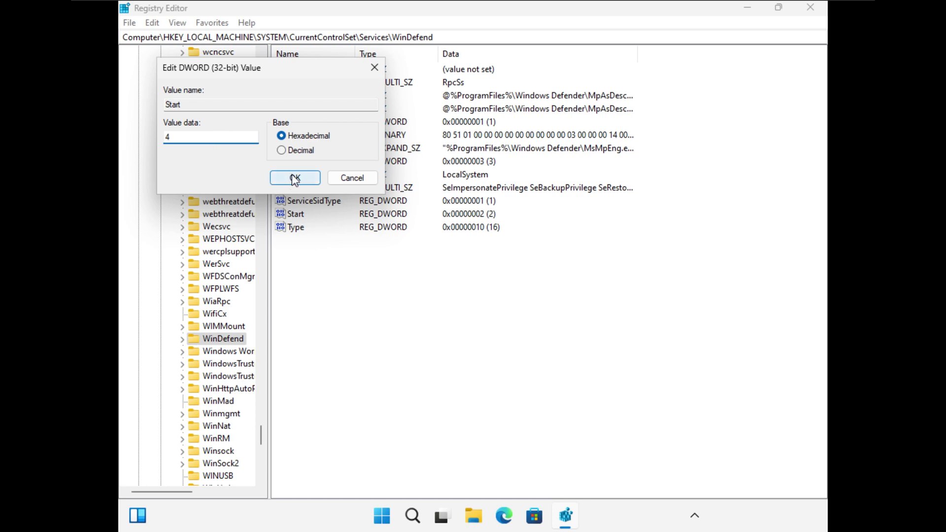
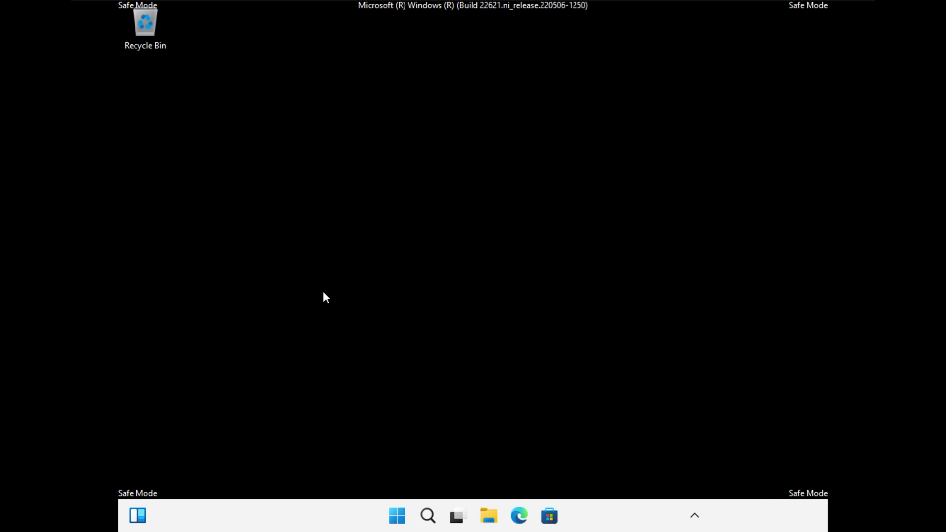
- Launch System Configuration by running msconfig from the Run box
key("super+r")
type("msconfig")
key("Return")
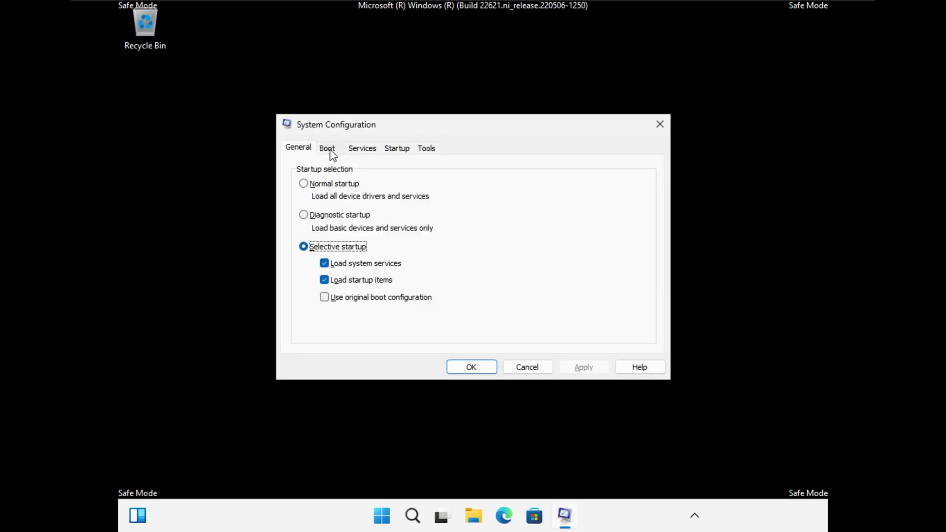
- Uncheck Safe boot on the Boot tab, apply it, and confirm with OK to get the restart prompt
left_click(329, 150)
left_click(306, 281)
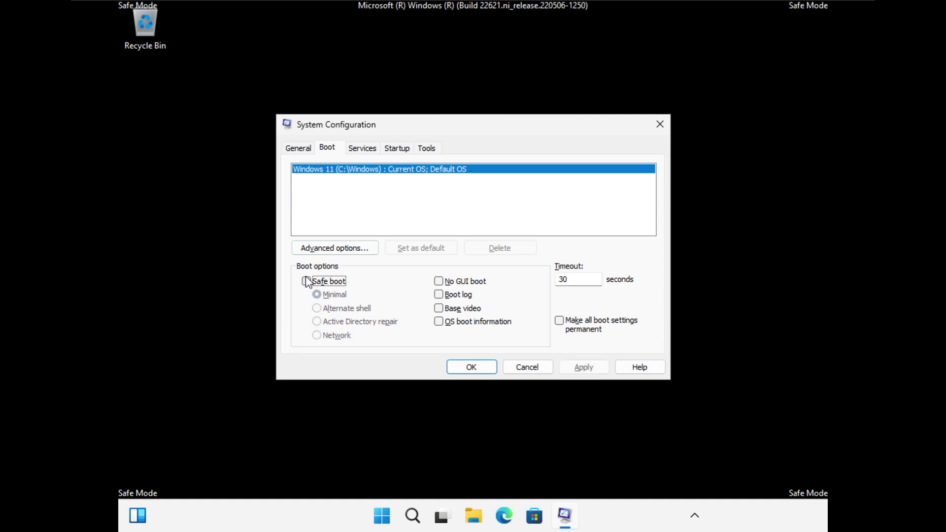
left_click(584, 369)
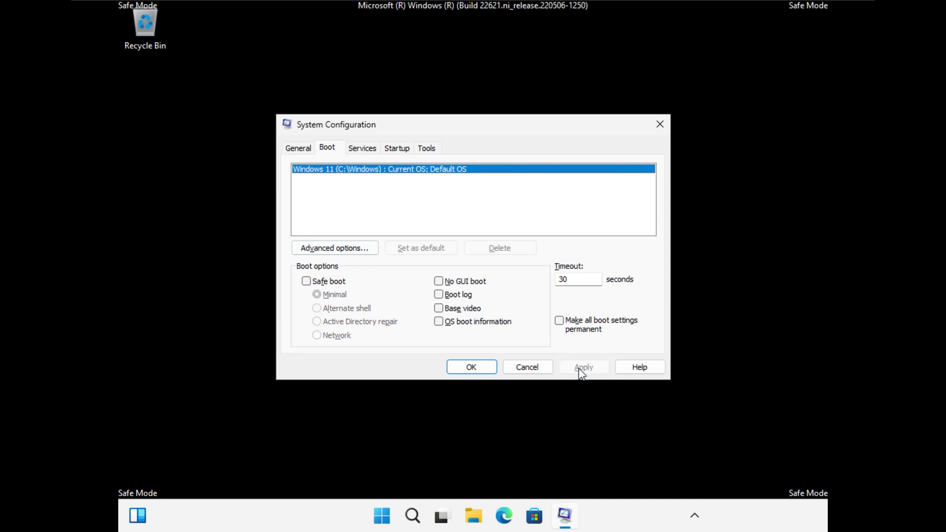
left_click(470, 368)
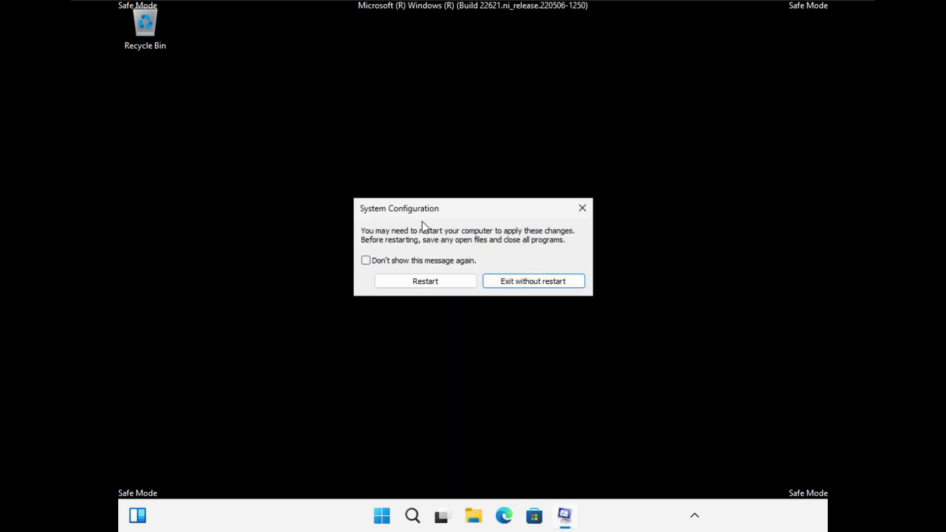